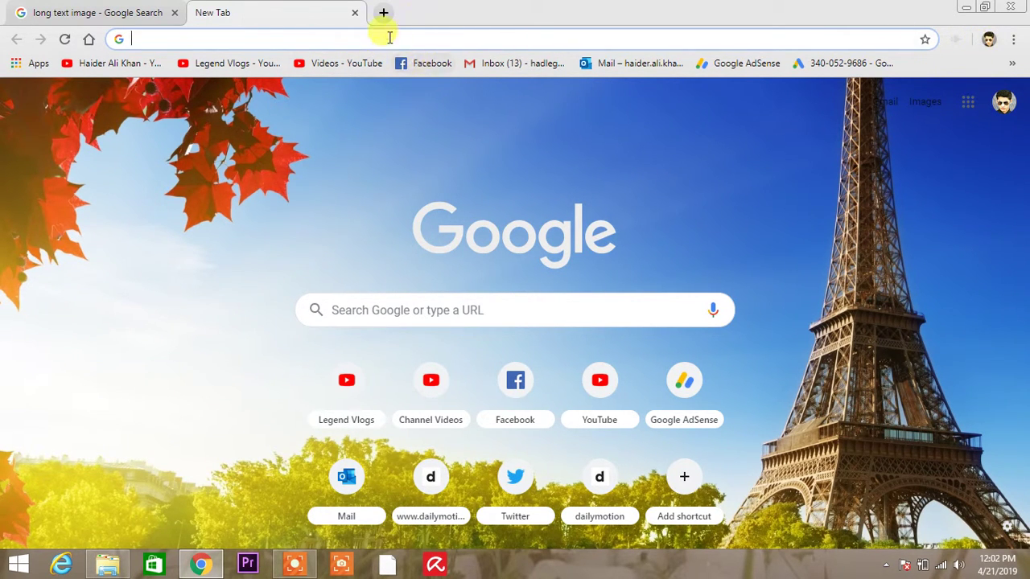
Search for "copy fish" and open the Copyfish Free OCR Software page in the Chrome Web Store
click(441, 305)
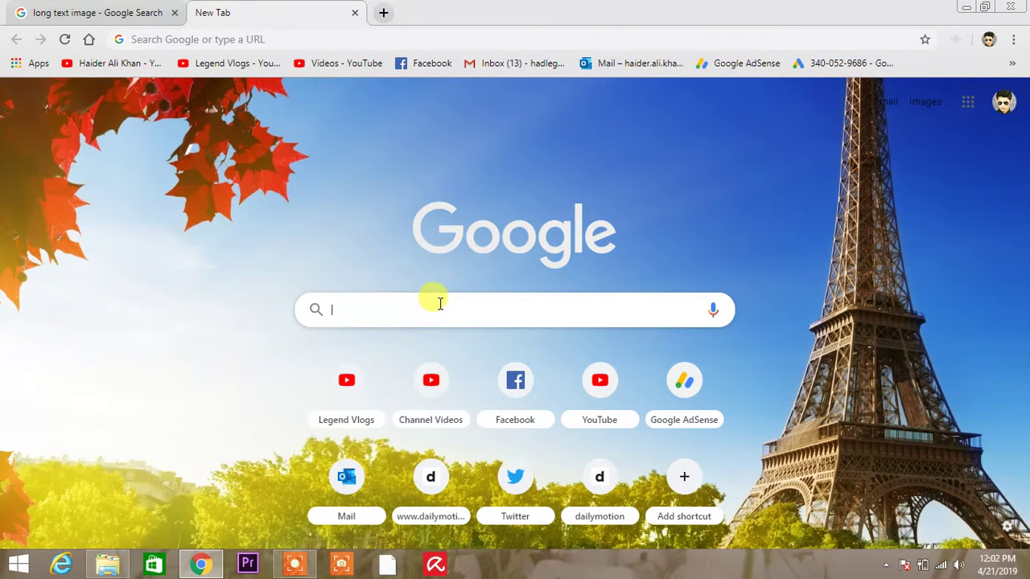
text(copy )
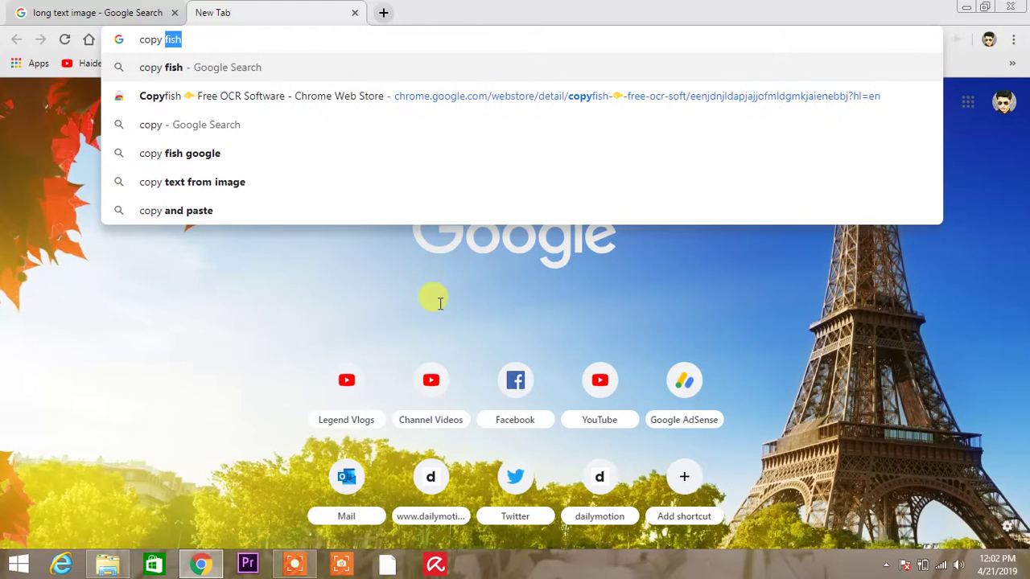
text(fish)
key(Return)
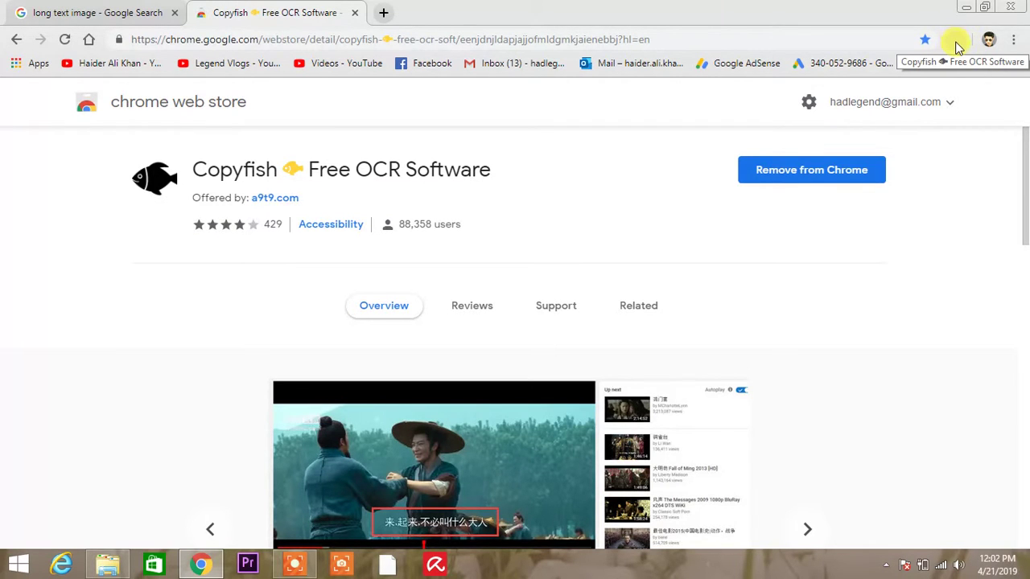
Look over the Copyfish store page and the image search results for "long text image"
scroll(845, 298, down, 6)
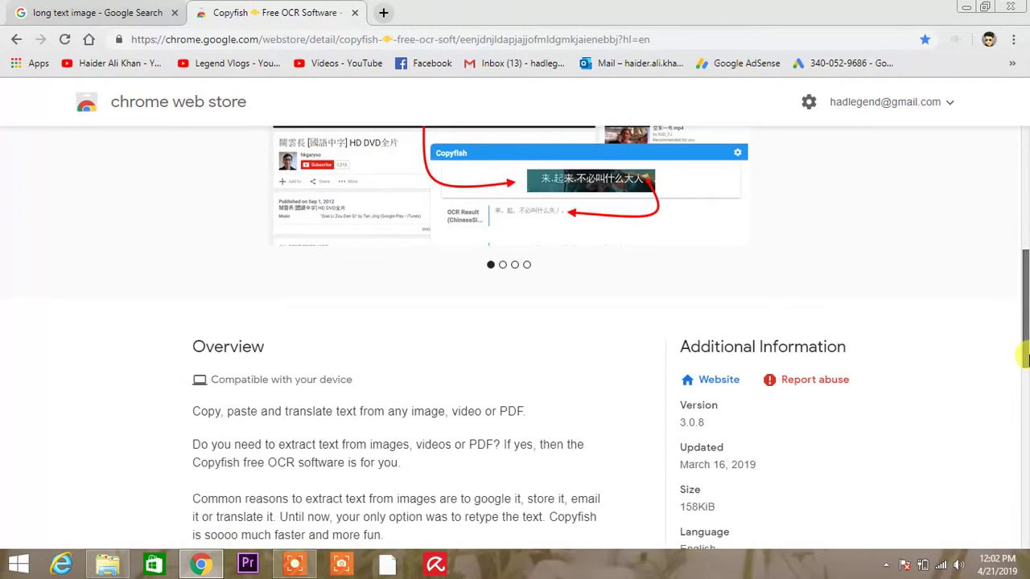
scroll(1026, 198, up, 6)
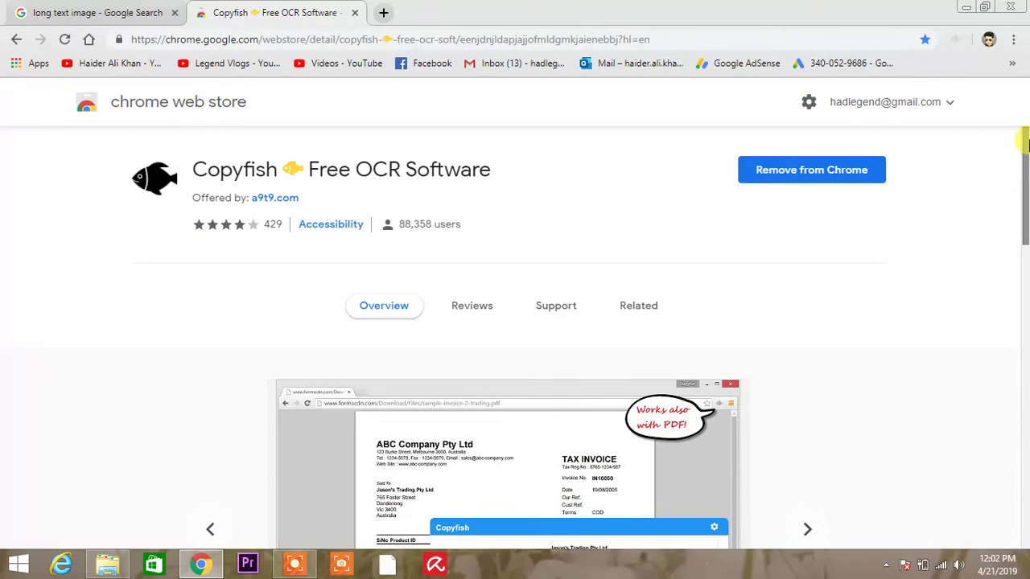
drag(1024, 149, 1025, 312)
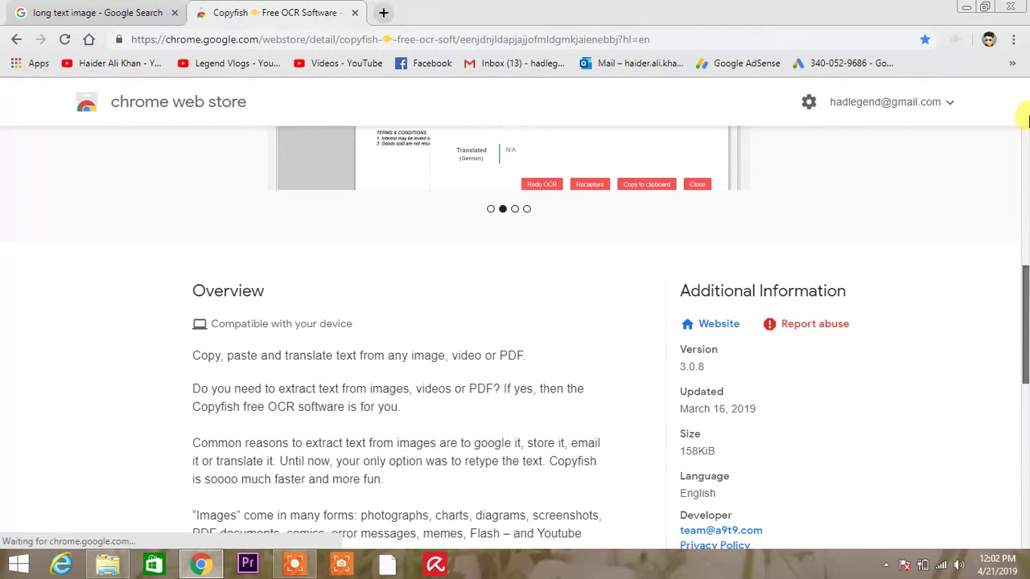
click(98, 12)
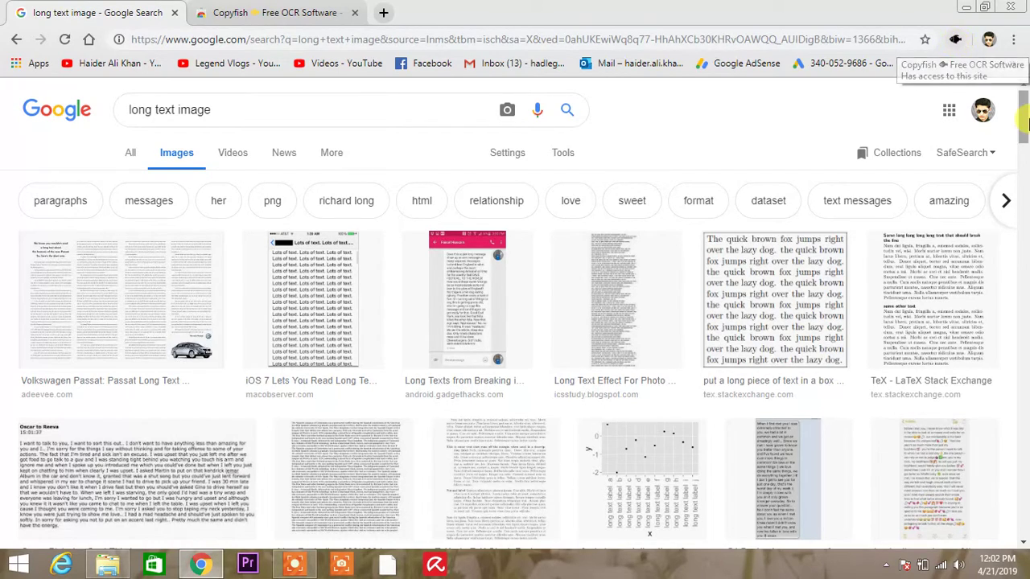
drag(1024, 123, 1023, 74)
drag(217, 108, 127, 108)
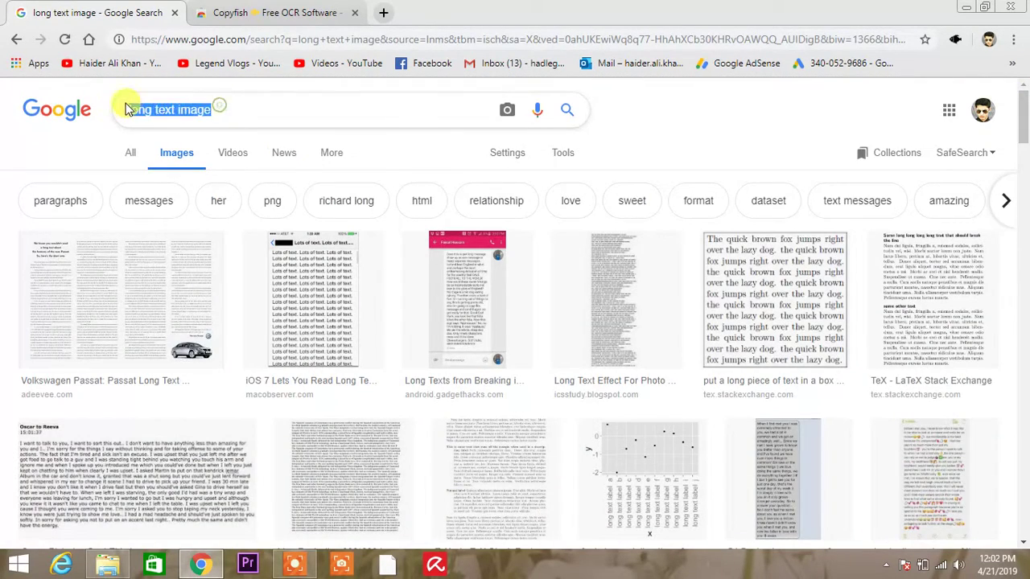
Return to the Copyfish store page and read the overview description of the extension
click(282, 12)
mouse_move(1025, 161)
mouse_down()
mouse_move(1026, 323)
mouse_move(1026, 168)
mouse_up()
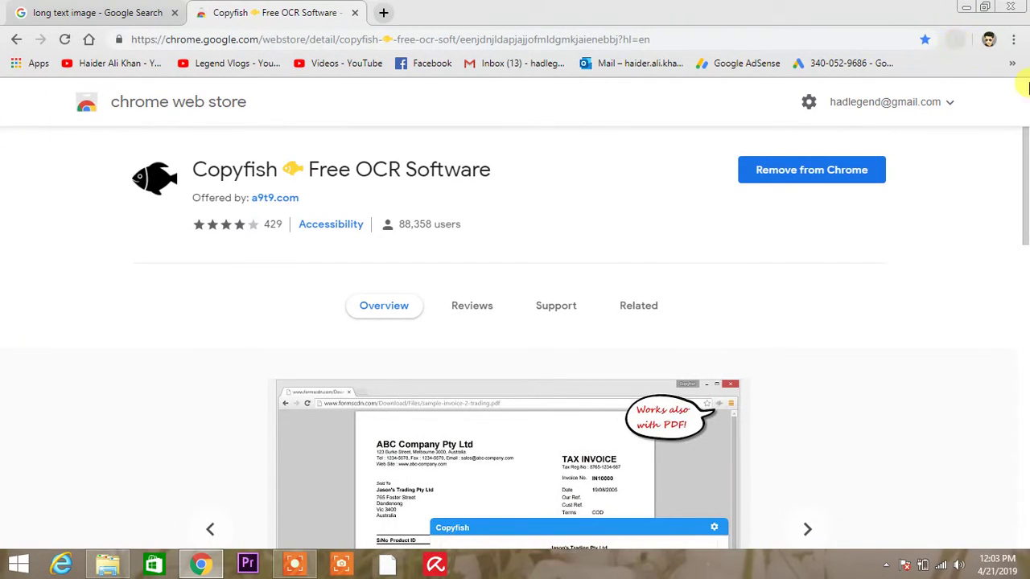
drag(1019, 146, 1016, 327)
drag(584, 505, 194, 214)
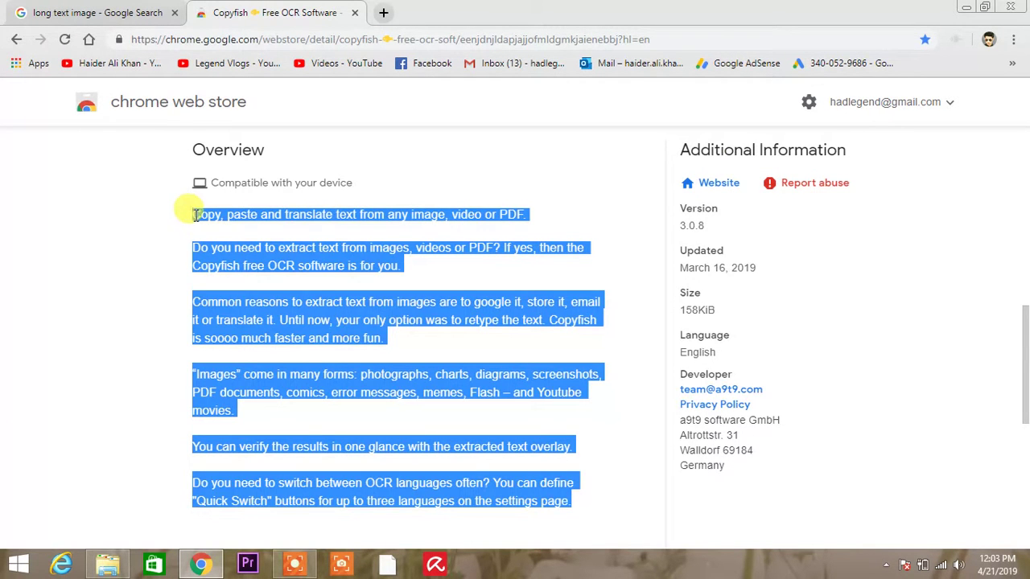
drag(1024, 310, 1003, 264)
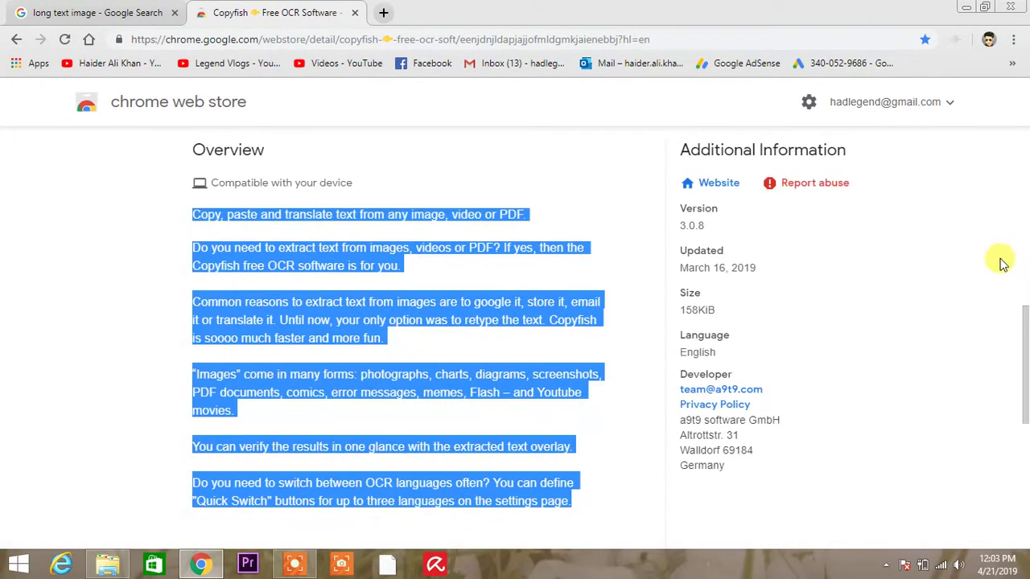
scroll(1003, 263, up, 7)
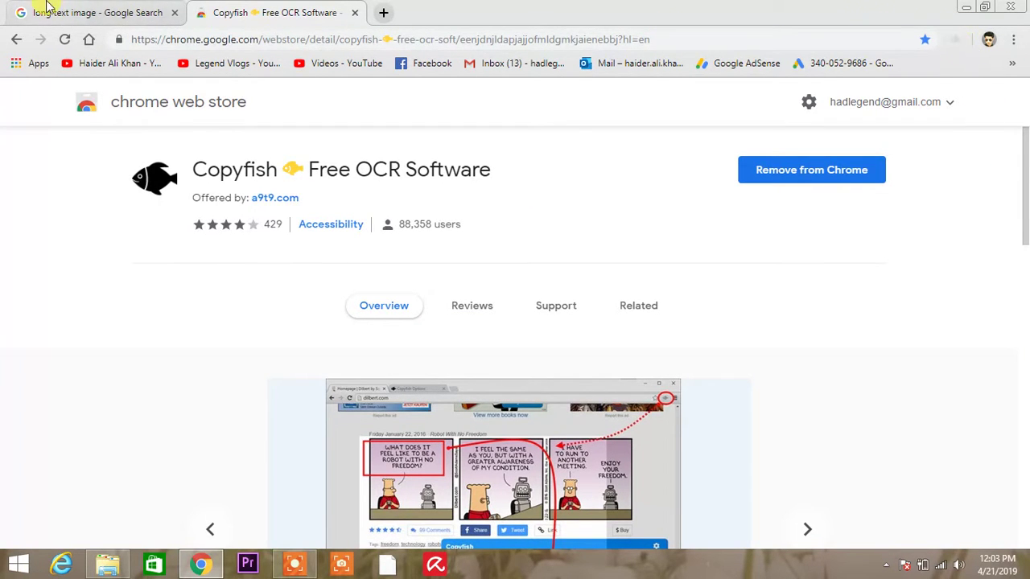
Go back to the image results and capture the whole "I laugh harder with you" quote image with Copyfish
click(42, 12)
scroll(1023, 129, down, 7)
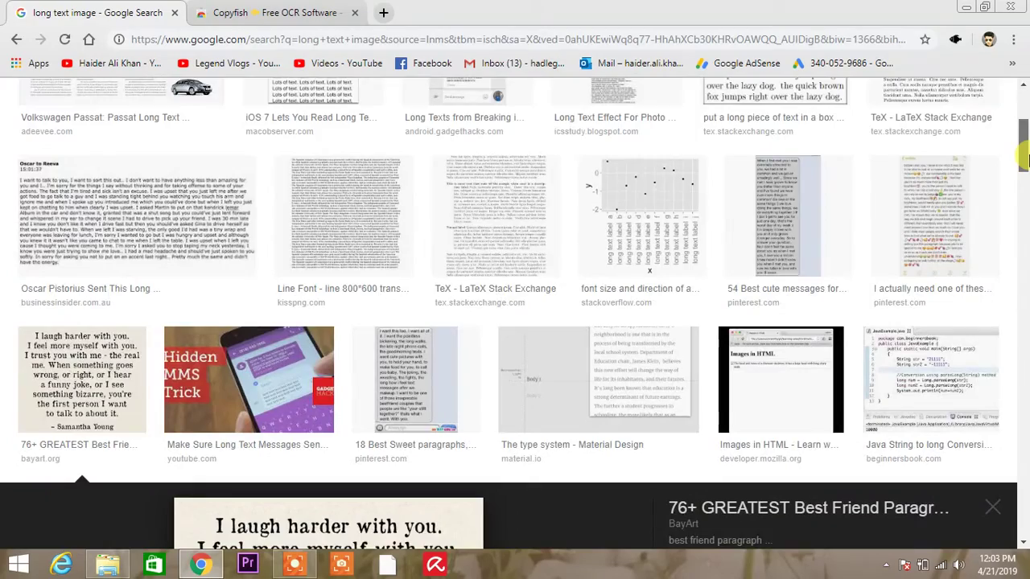
mouse_move(1023, 181)
mouse_down()
mouse_move(1024, 193)
mouse_move(1025, 119)
mouse_move(1019, 253)
mouse_move(1022, 170)
mouse_up()
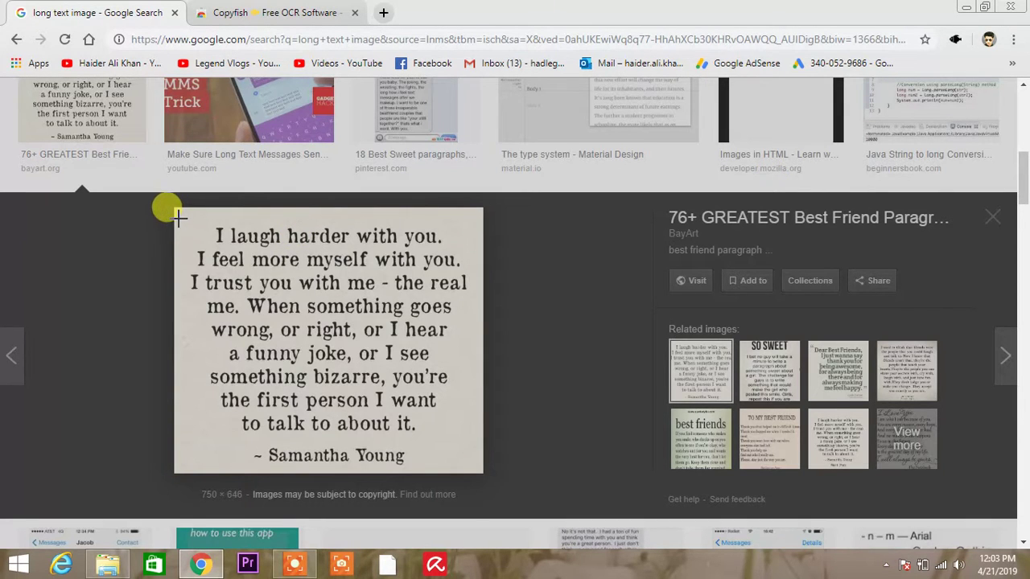
drag(178, 218, 476, 467)
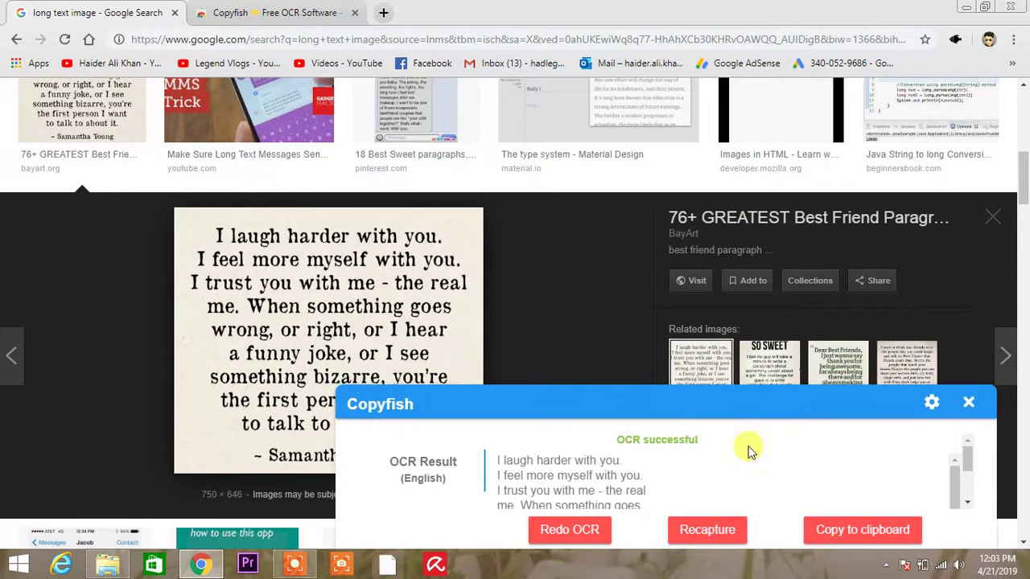
Copy the entire OCR result text and paste it into the address bar of a new browser tab
click(602, 496)
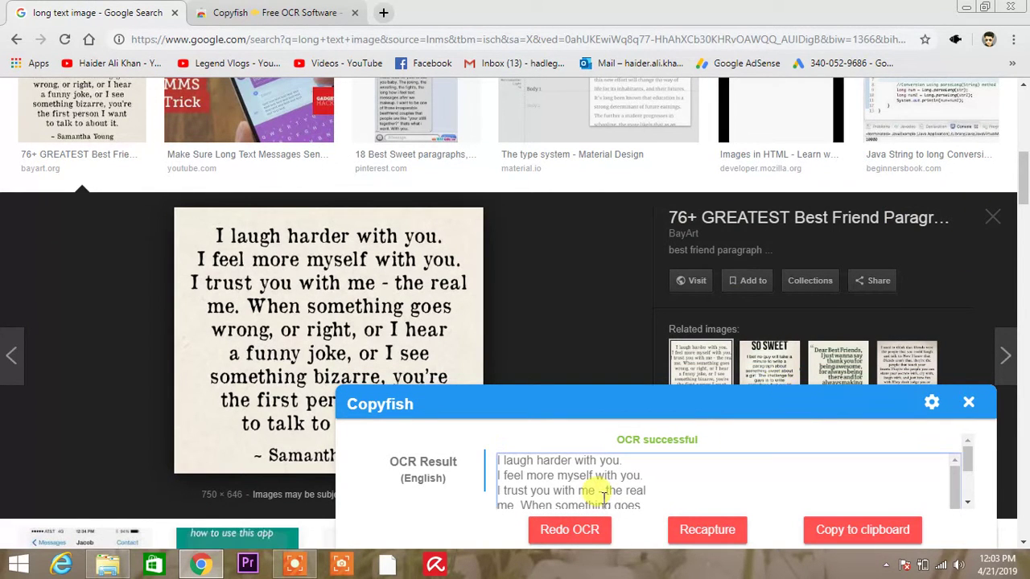
scroll(1022, 208, down, 3)
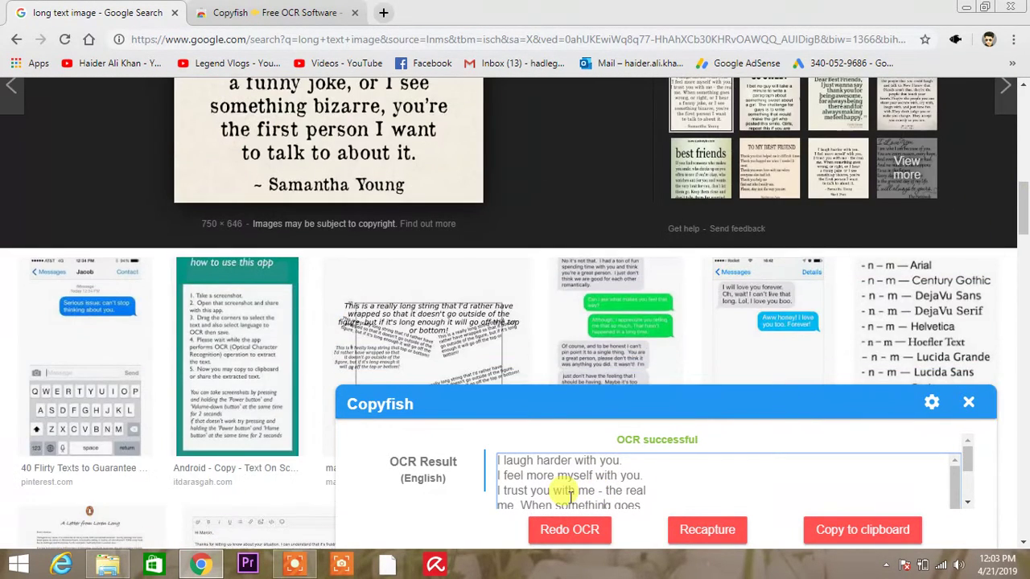
key(ctrl+a)
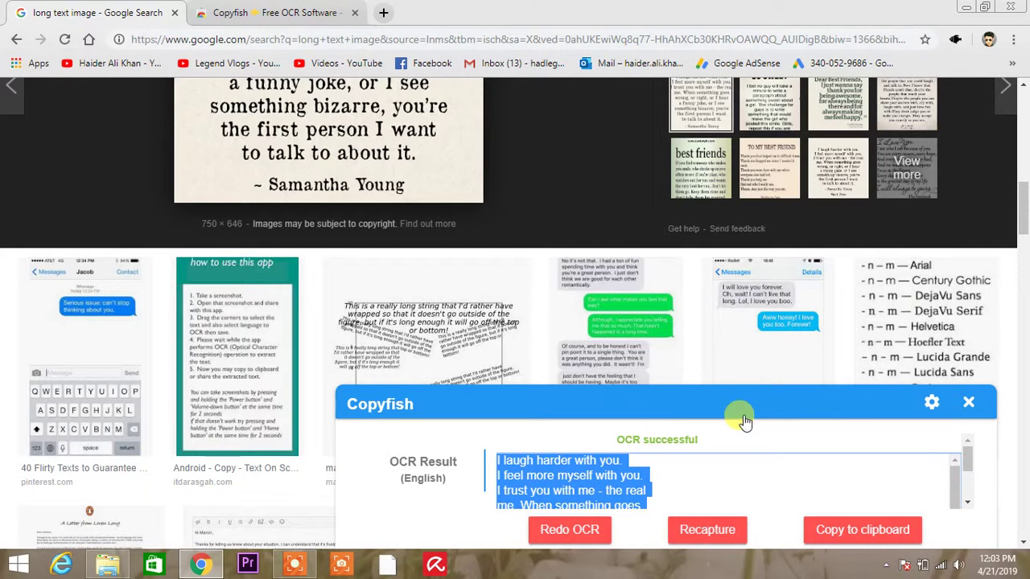
click(386, 13)
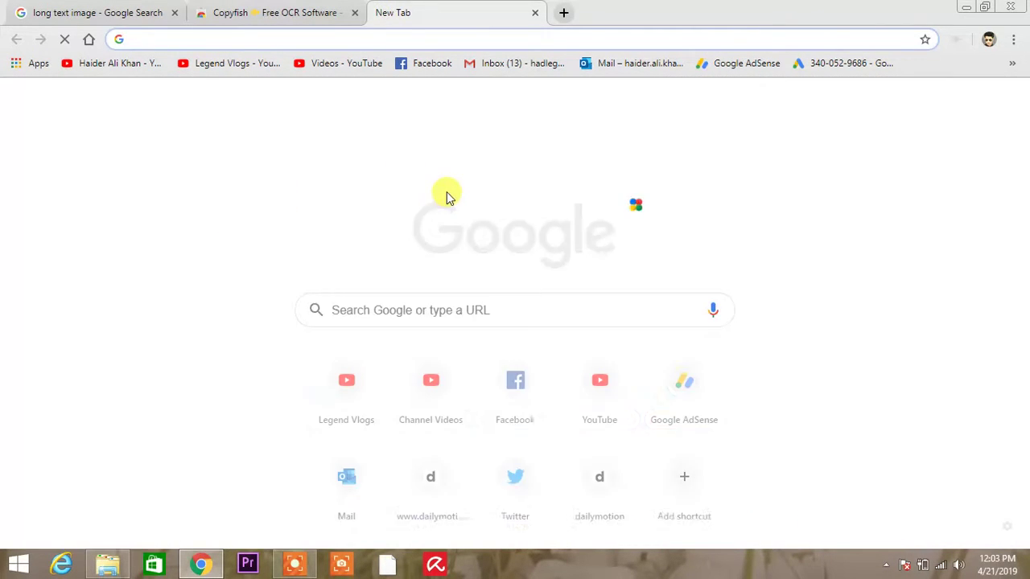
text(I laugh harder with you. I feel more myself with you. I trust you with me - the real me. When something goes wrong, or right, or I hear a funny joke, or I see something bizarre, you're the first person I want to talk to about it. - Samantha Young)
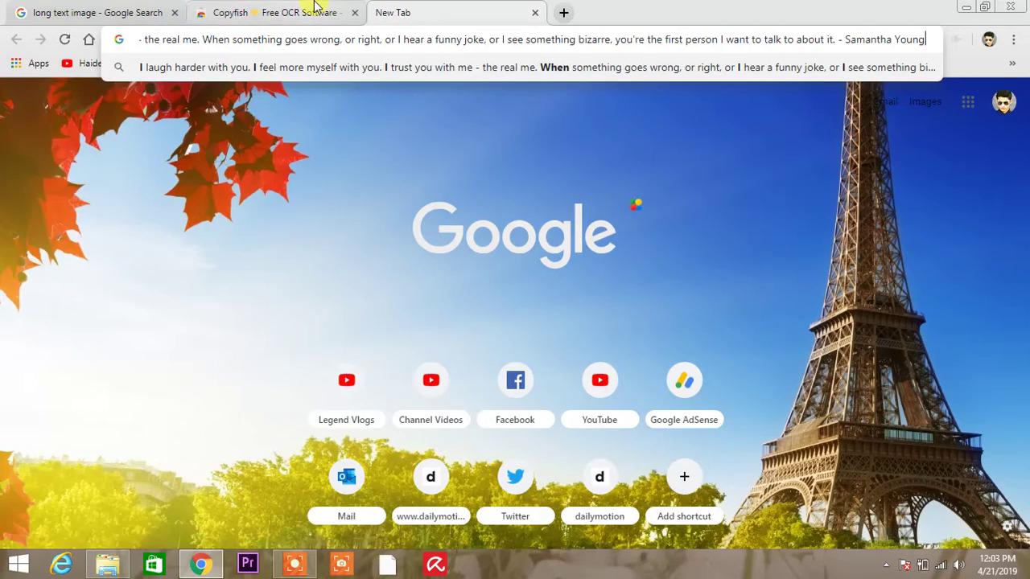
Return to the "long text image" results and close the Copyfish result panel
click(311, 11)
click(150, 11)
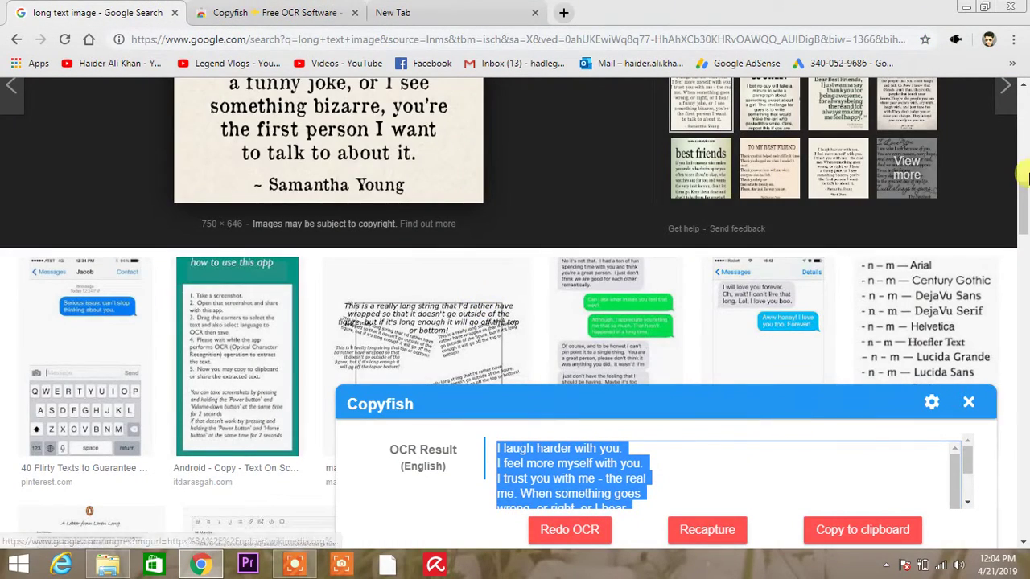
click(983, 411)
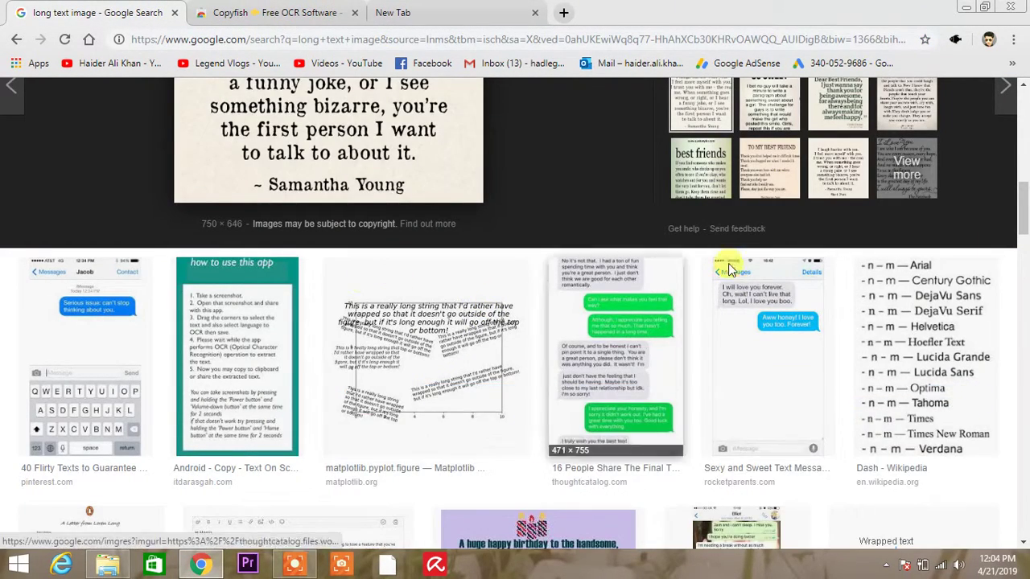
Start Copyfish again and capture the full text area of the enlarged "I laugh harder with you" quote image
scroll(997, 225, up, 2)
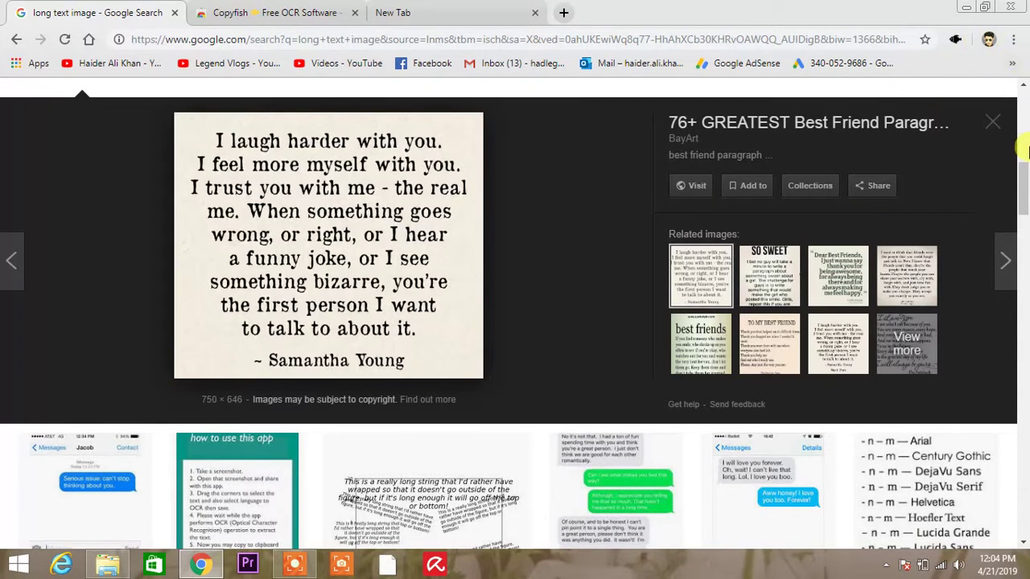
scroll(1017, 177, up, 1)
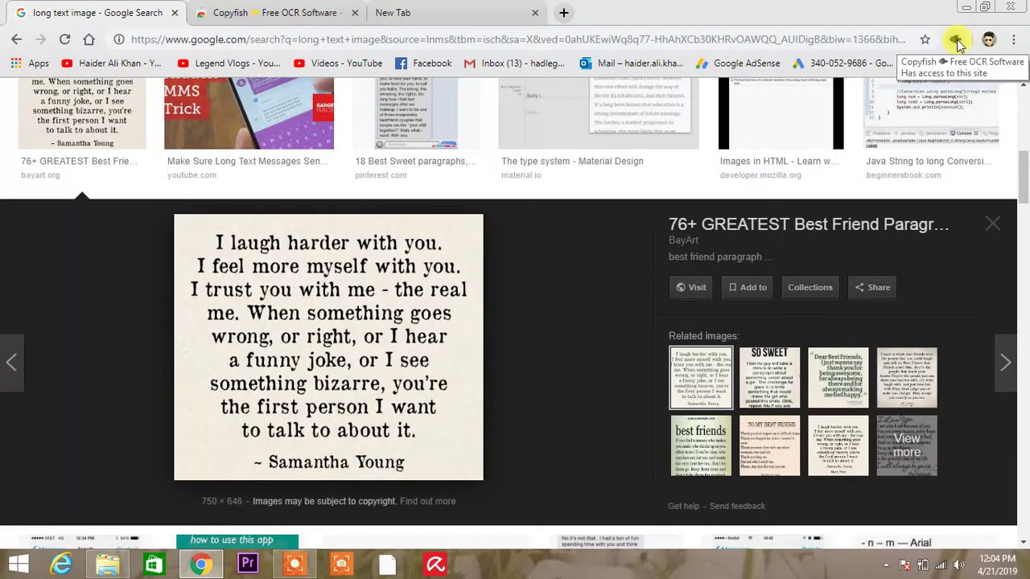
click(956, 40)
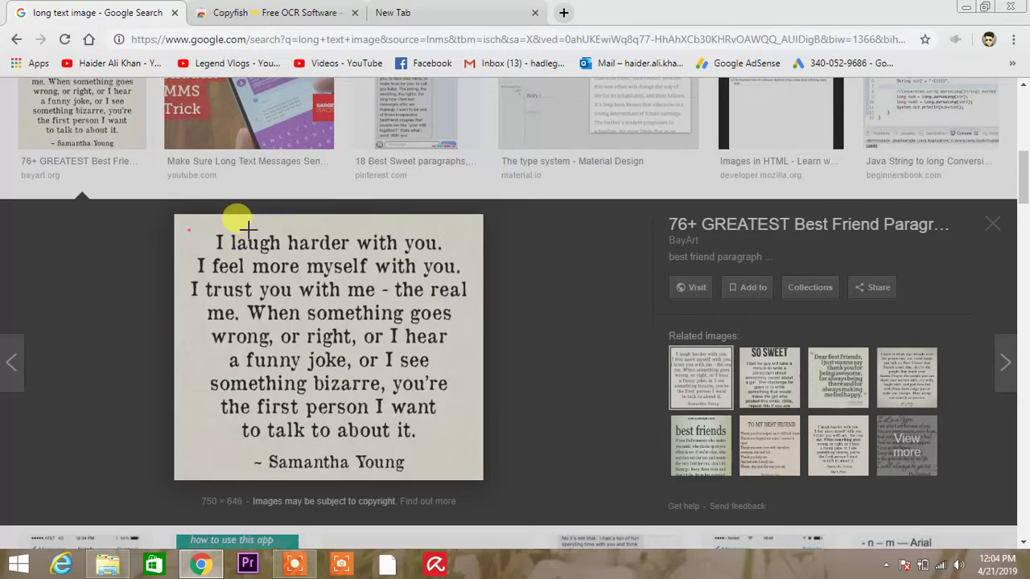
drag(188, 231, 475, 473)
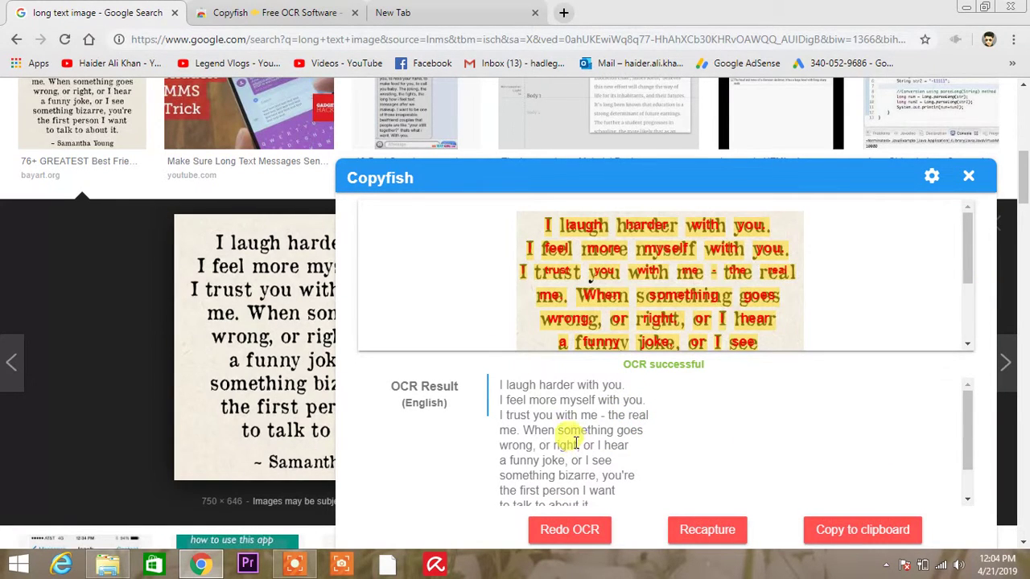
Collapse the Copyfish panel to its compact view and select the entire OCR result text
mouse_move(970, 411)
mouse_down()
mouse_move(971, 440)
mouse_move(960, 402)
mouse_up()
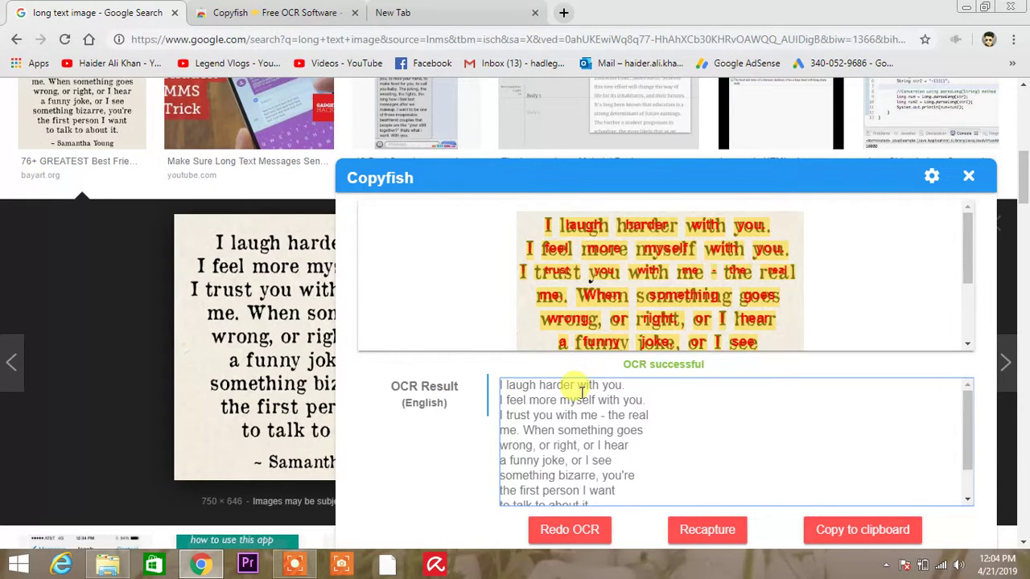
click(565, 180)
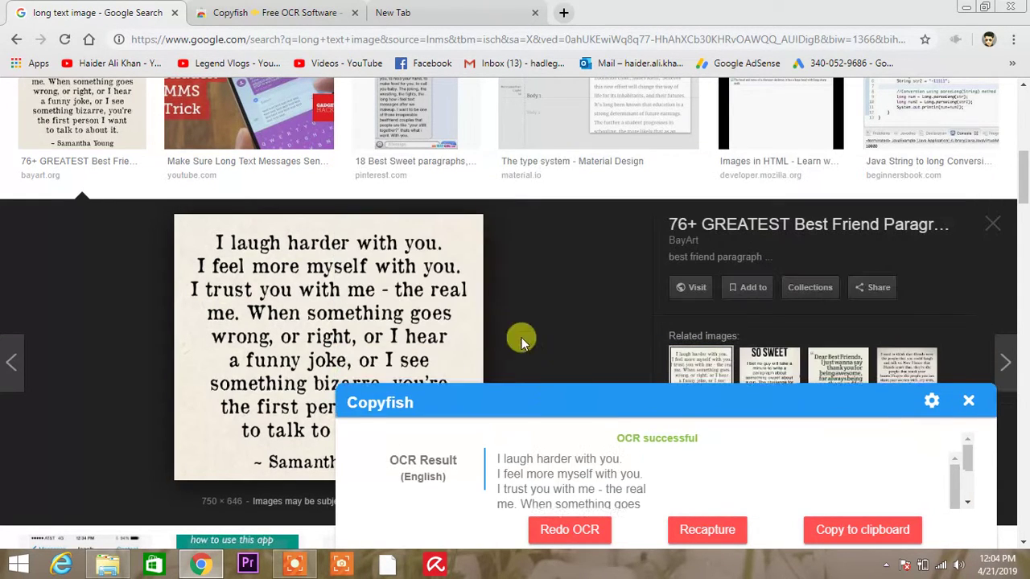
click(620, 481)
key(ctrl+a)
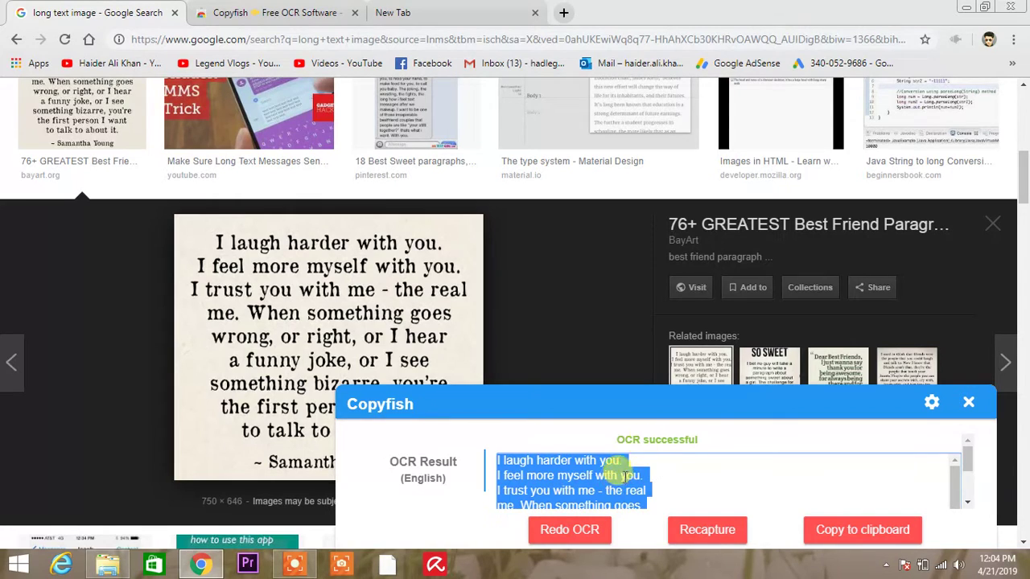
click(965, 7)
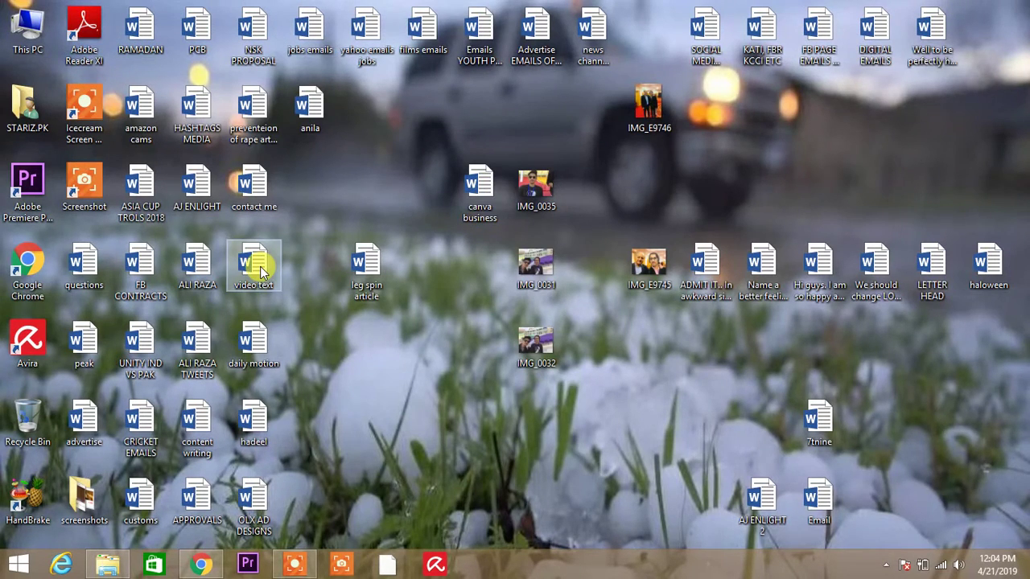
click(107, 563)
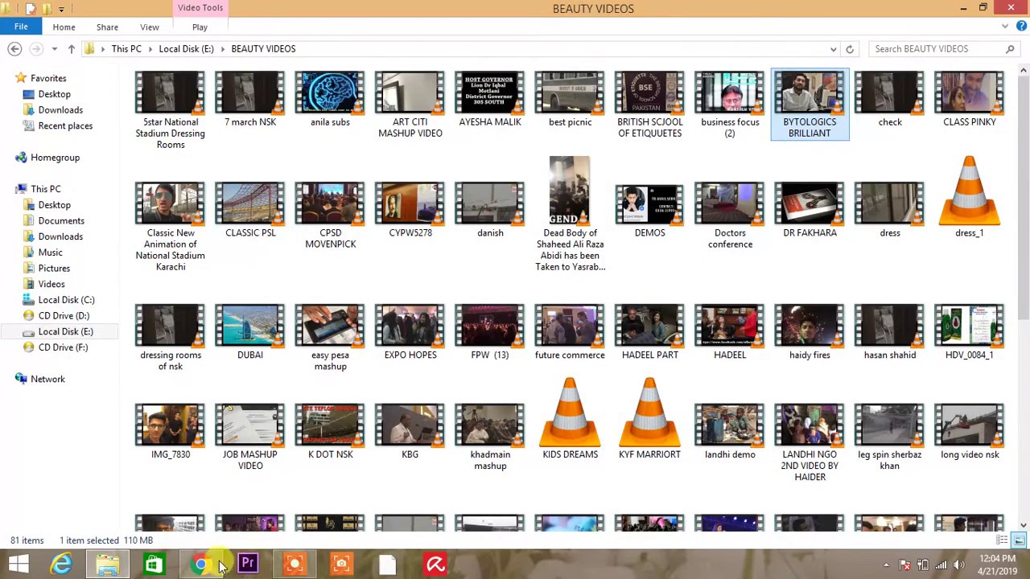
click(199, 565)
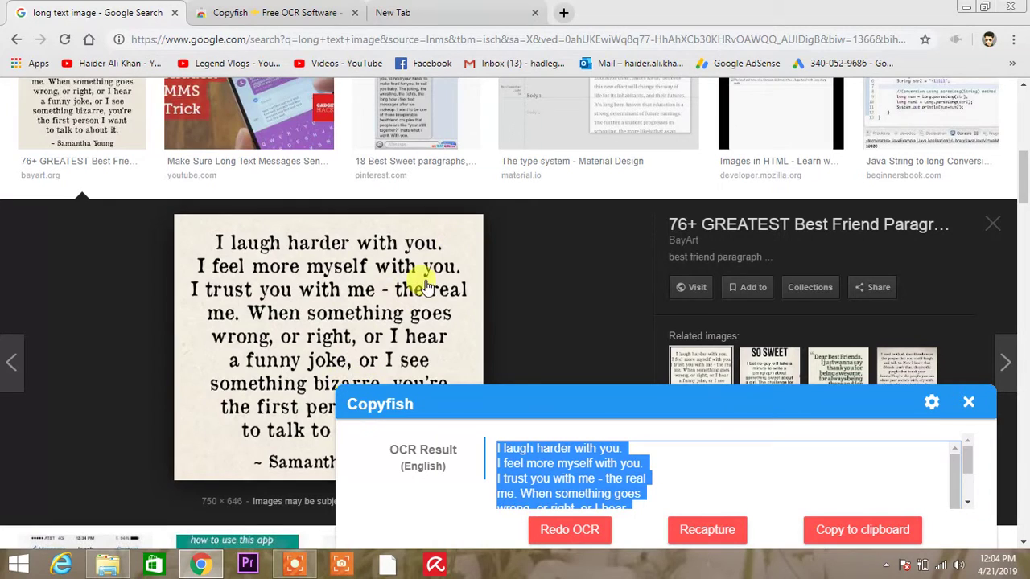
Put the extracted quote text in the new tab's address bar, and minimize the browser after returning to the image results
click(392, 12)
text(I laugh harder with you. I feel more myself with you. I trust you with me - the real me. When something goes wrong, or right, or I hear a funny joke, or I see something bizarre, you're the first person I want to talk to about it. - Samantha Young)
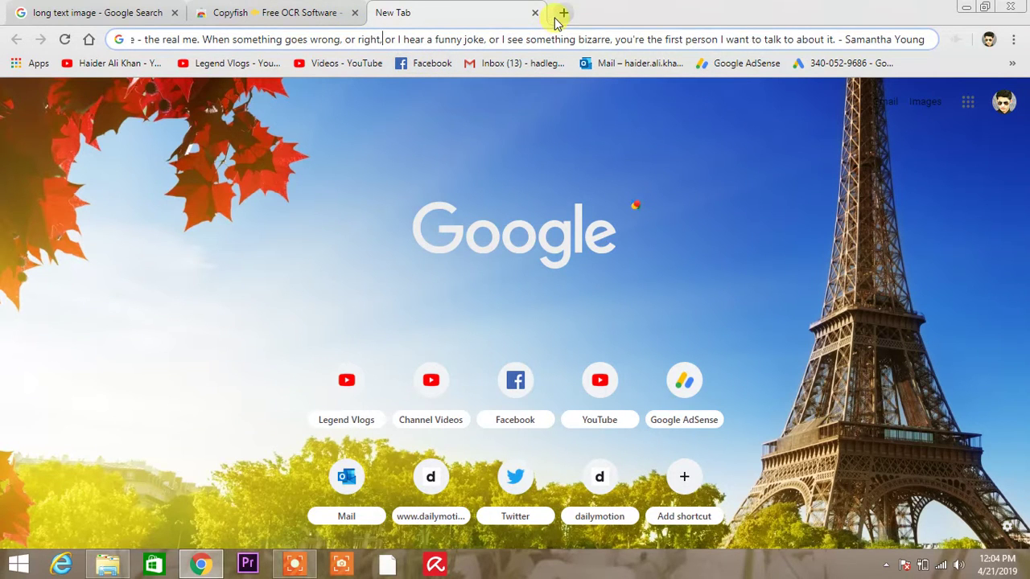
click(149, 10)
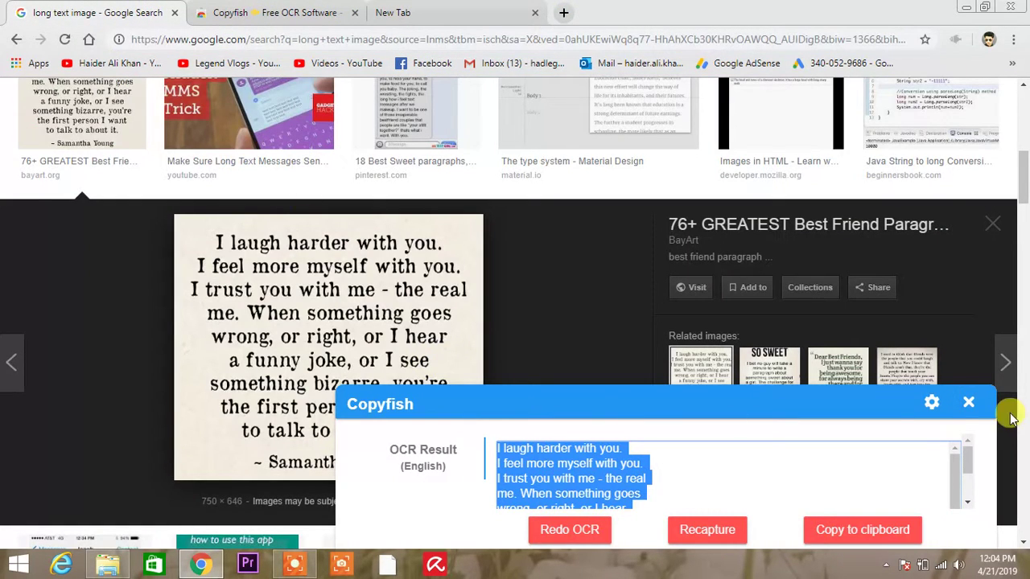
click(964, 6)
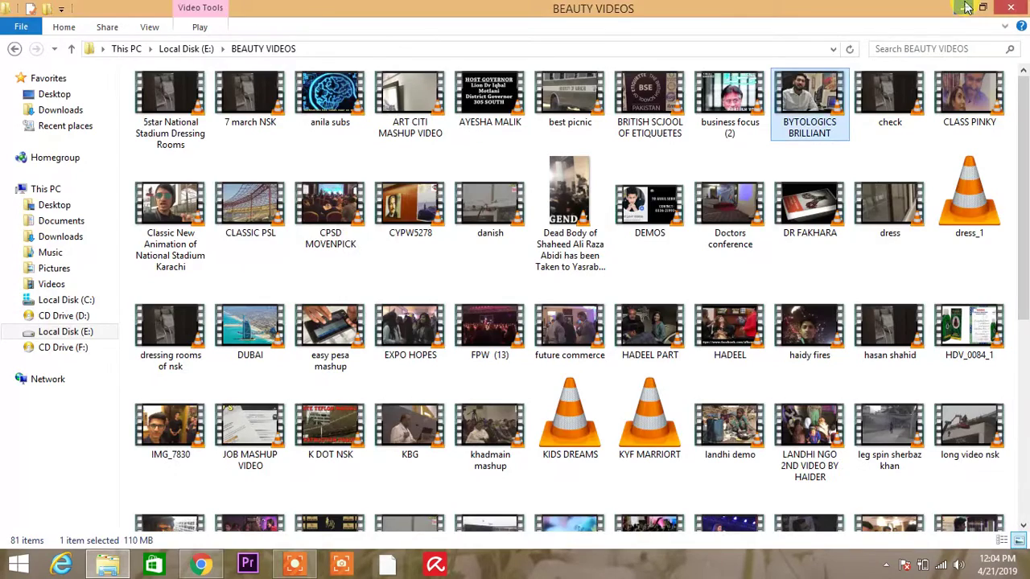
Minimize the file window, open the "canva business" Word document from the desktop, and place the cursor after its last line
click(963, 6)
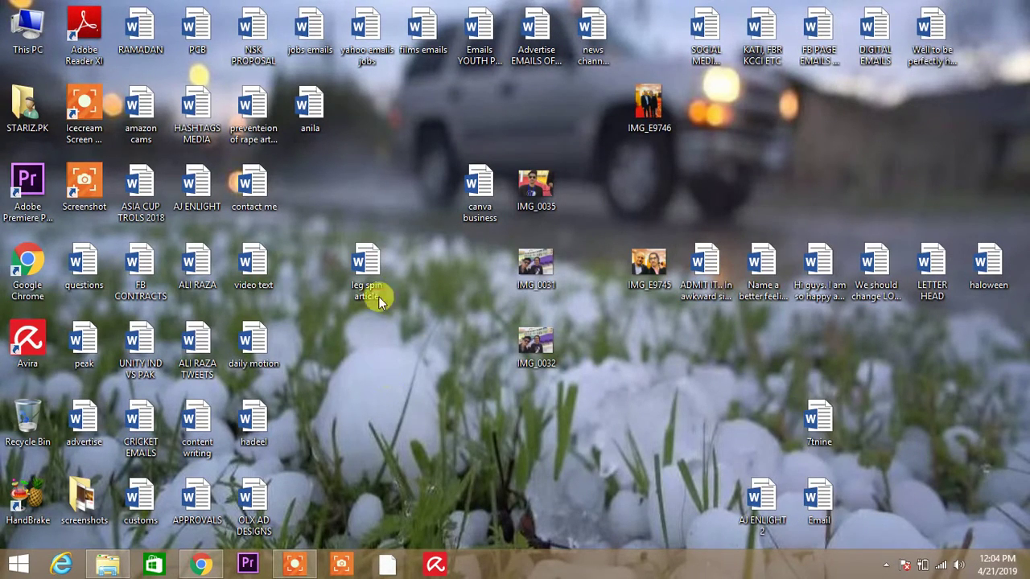
double_click(473, 205)
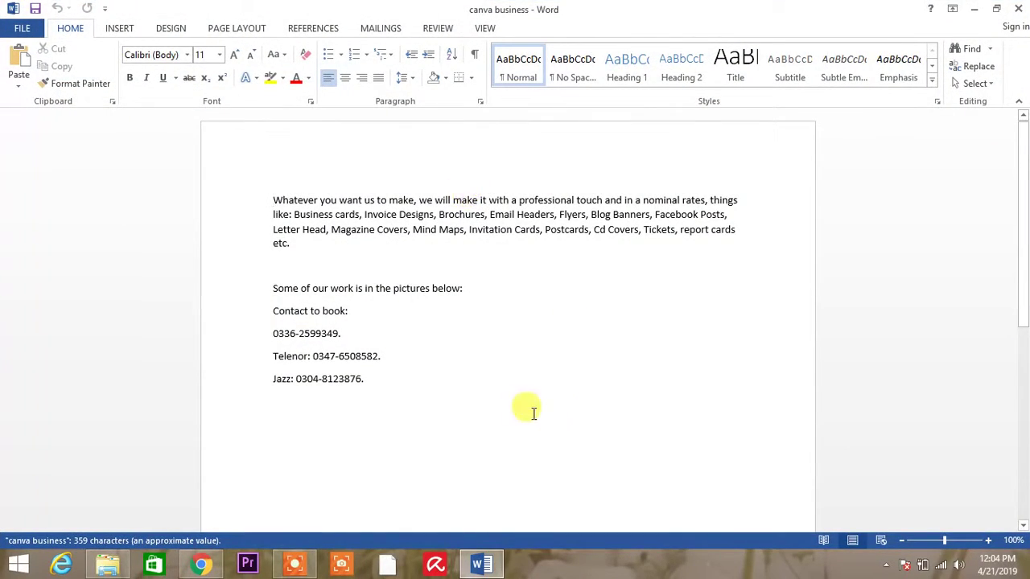
click(452, 383)
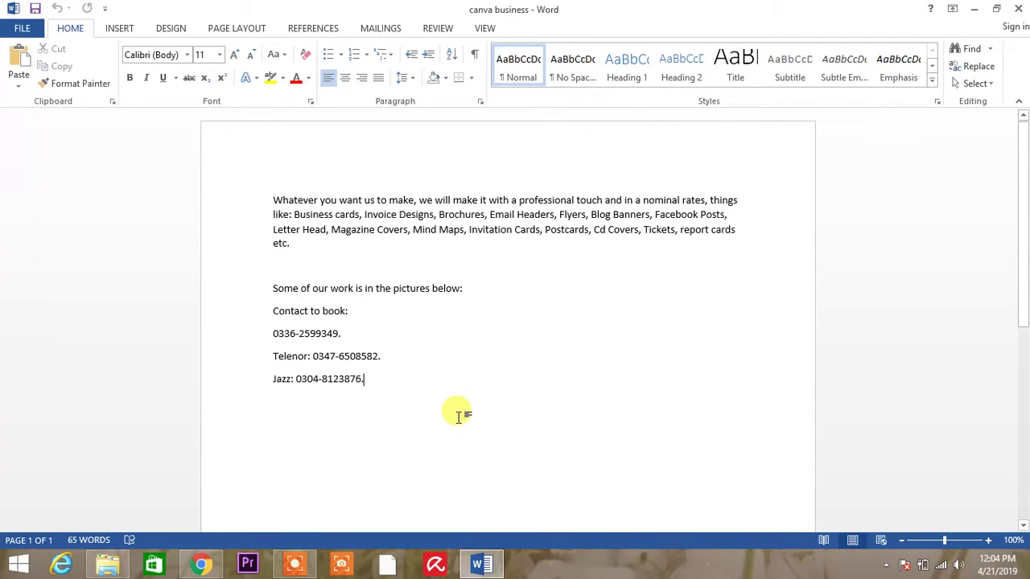
Add a run of blank lines below the contact details and paste the extracted "I laugh harder with you" quote there
key(Return)
key(Return)
key(Return)
key(Return)
key(Return)
key(Return)
key(Return)
key(Return)
key(Return)
key(Return)
key(Return)
key(Return)
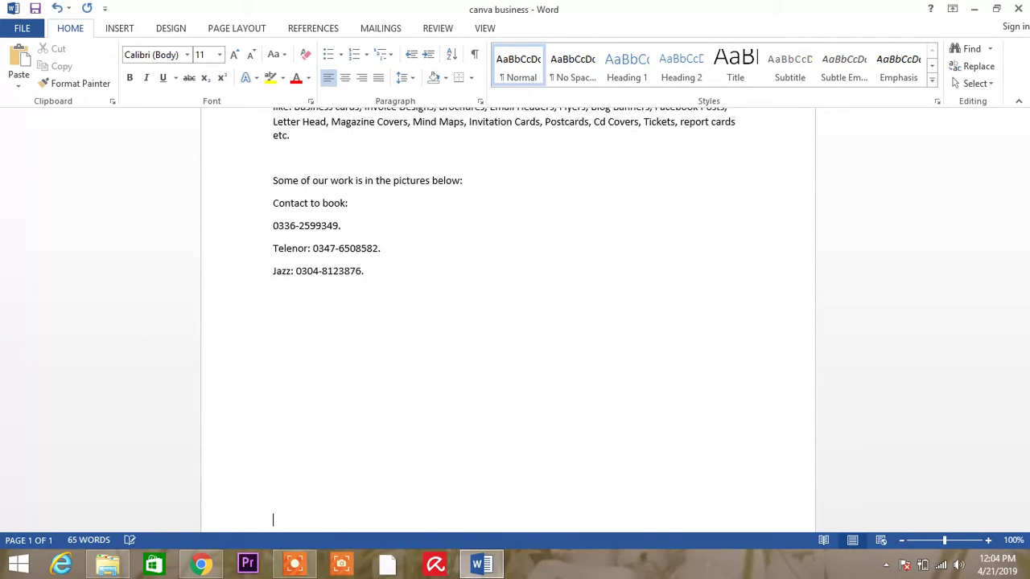
key(Return)
key(Return)
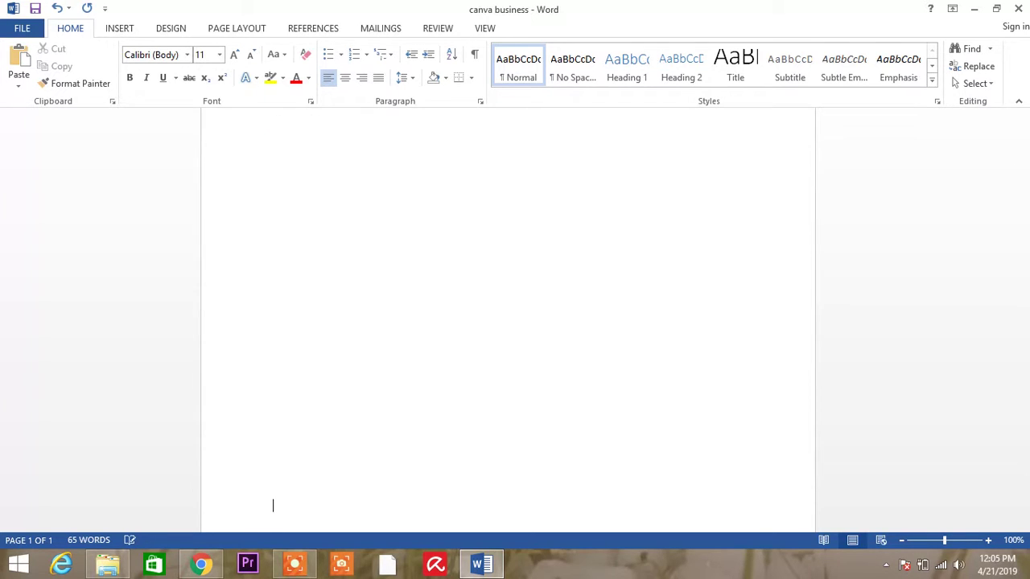
text(I laugh harder with you. I feel more myself with you. I trust you with me - the real me. When something goes wrong, or right, or I hear a funny joke, or I see something bizarre, you're the first person I want to talk to about it. - Samantha Young)
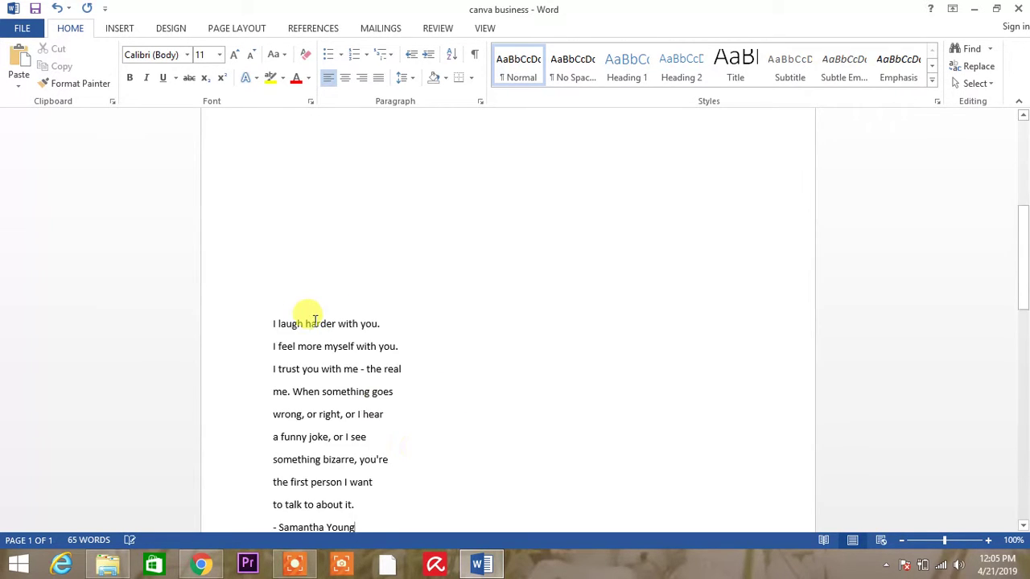
drag(1026, 272, 1025, 283)
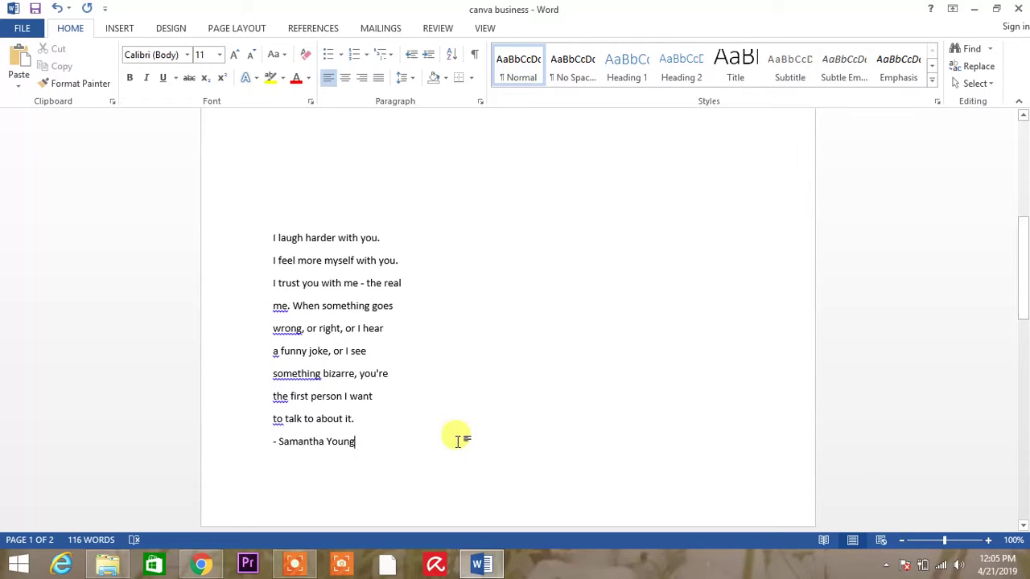
Restore the Word window and the Chrome window down to smaller sizes, keeping the pasted quote in view
click(996, 8)
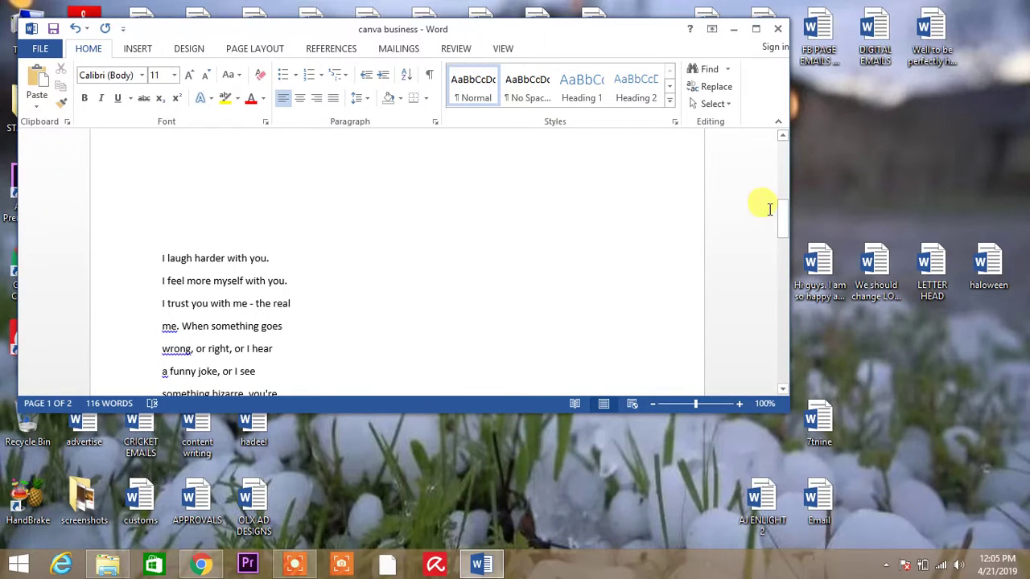
drag(782, 225, 782, 240)
click(200, 564)
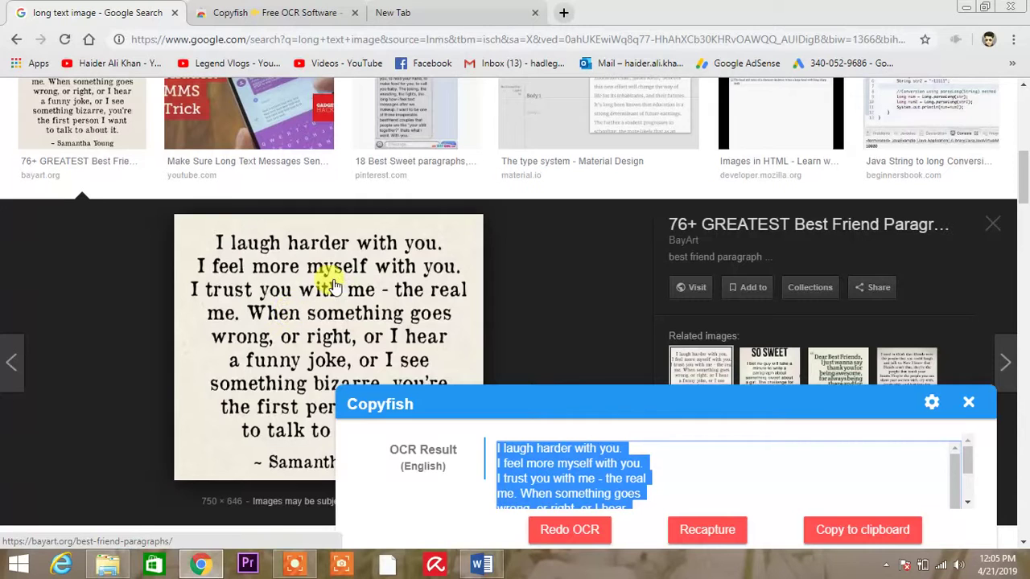
click(548, 408)
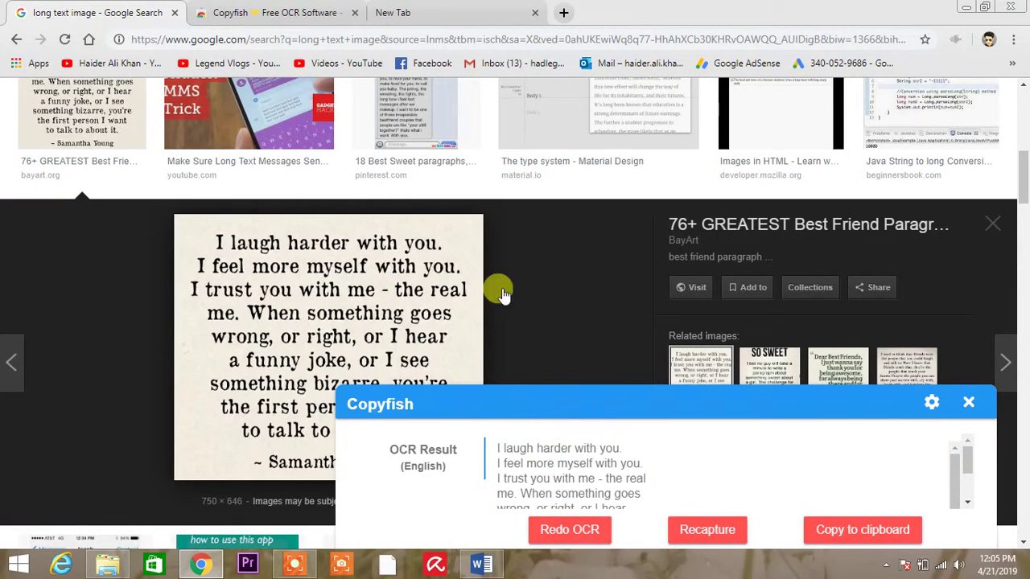
click(988, 9)
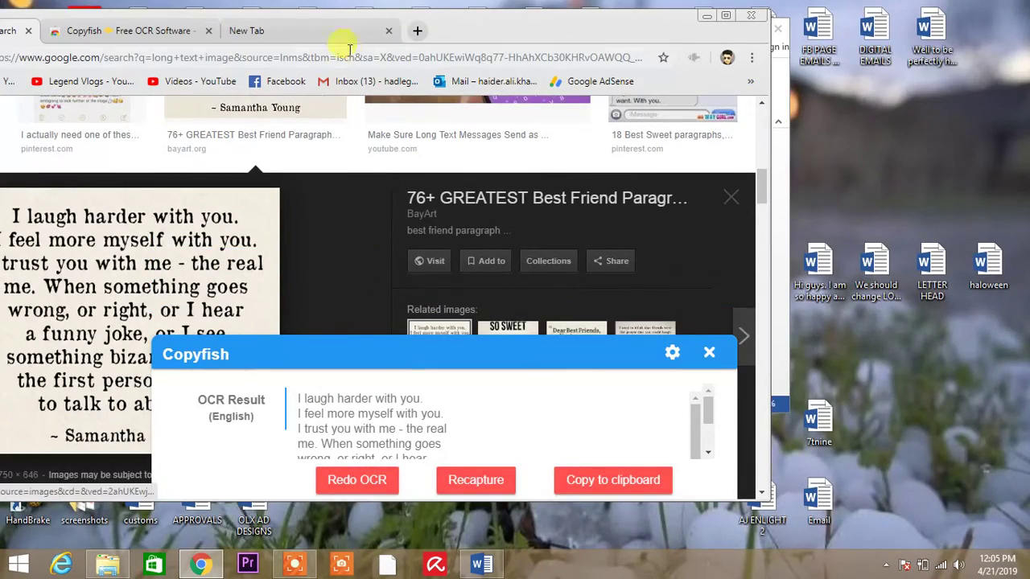
Close the Copyfish result panel and place the browser beside the Word document to compare the quote image with the pasted text
click(709, 353)
drag(603, 15, 1026, 7)
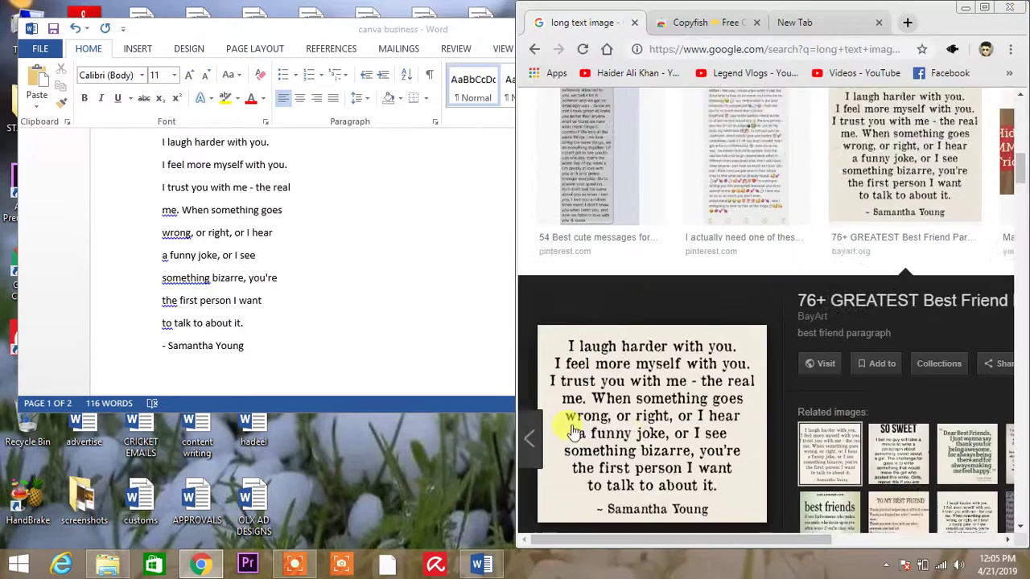
scroll(573, 432, down, 1)
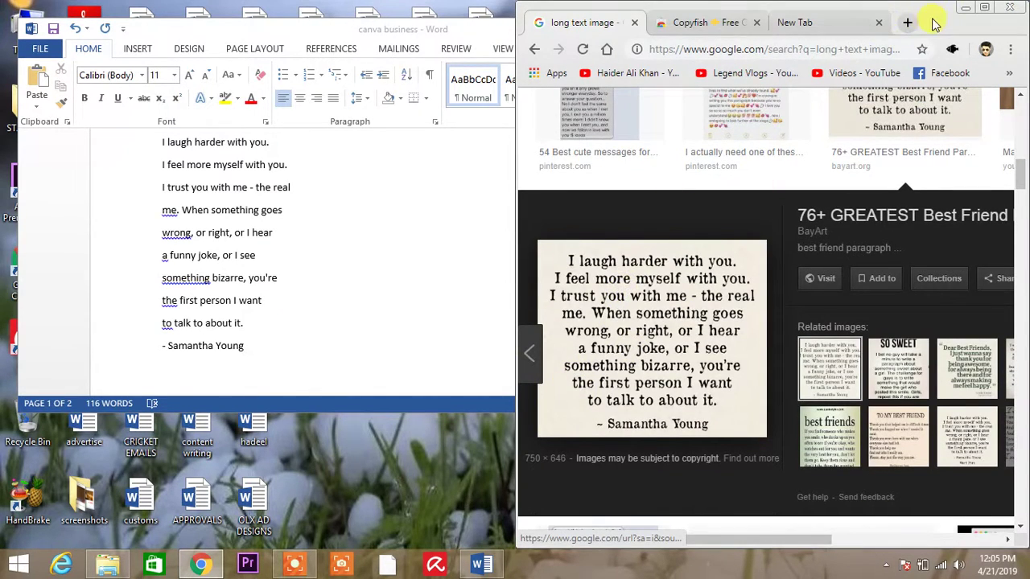
drag(933, 24, 860, 23)
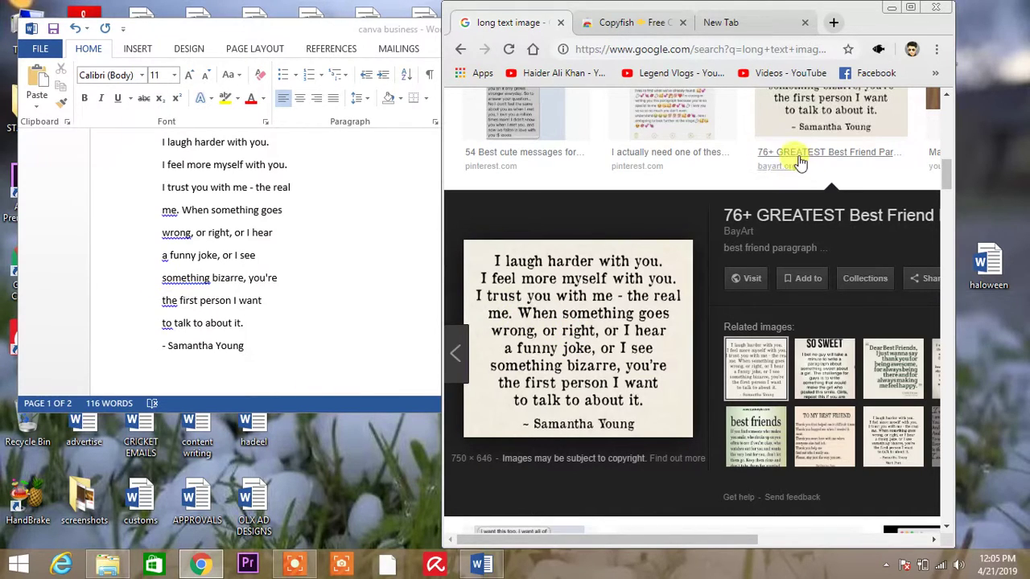
Maximize the browser, switch to the Copyfish page in the Chrome Web Store, and select its entire web address
click(910, 7)
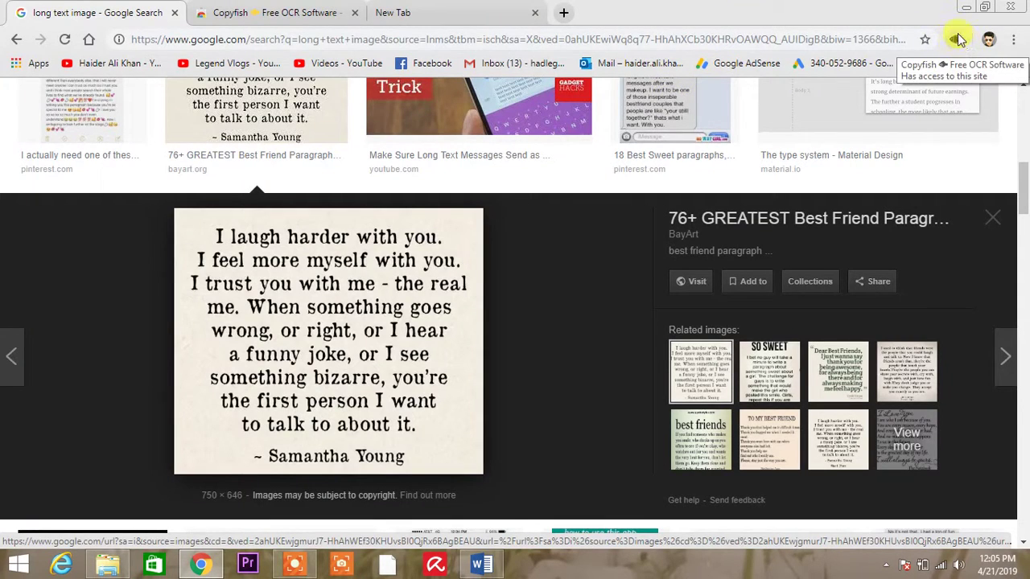
click(273, 10)
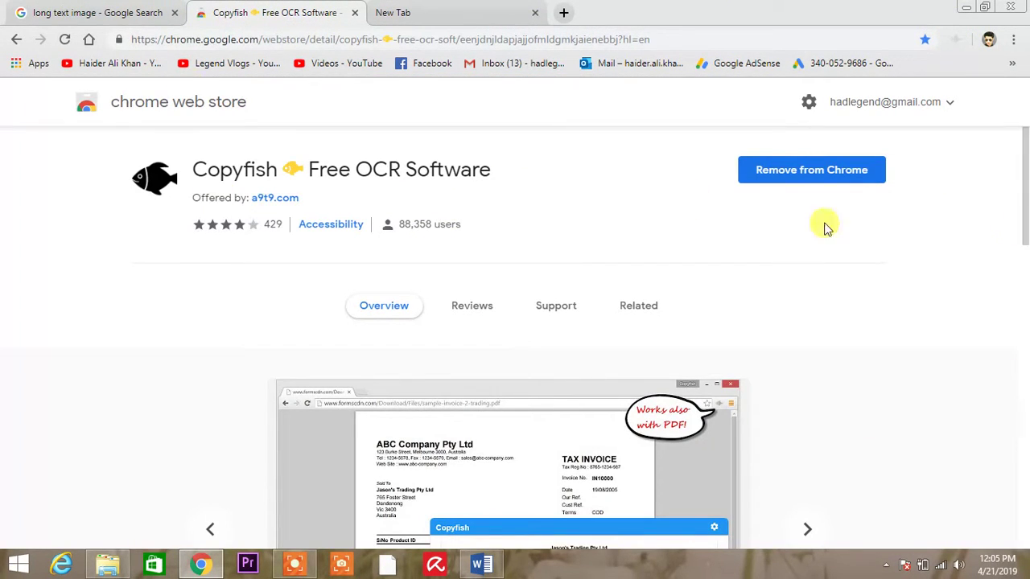
click(229, 38)
click(716, 39)
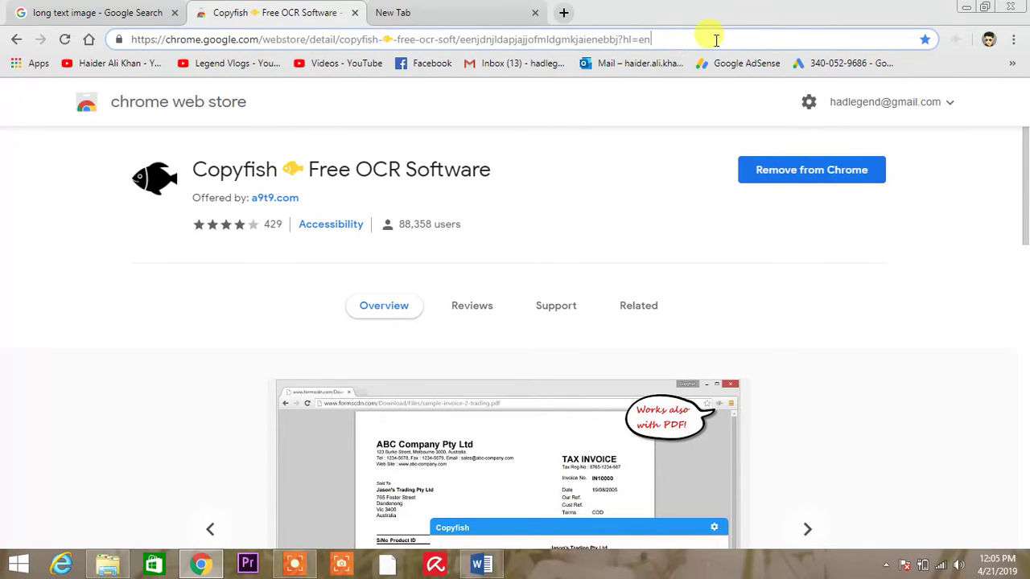
double_click(716, 39)
triple_click(714, 40)
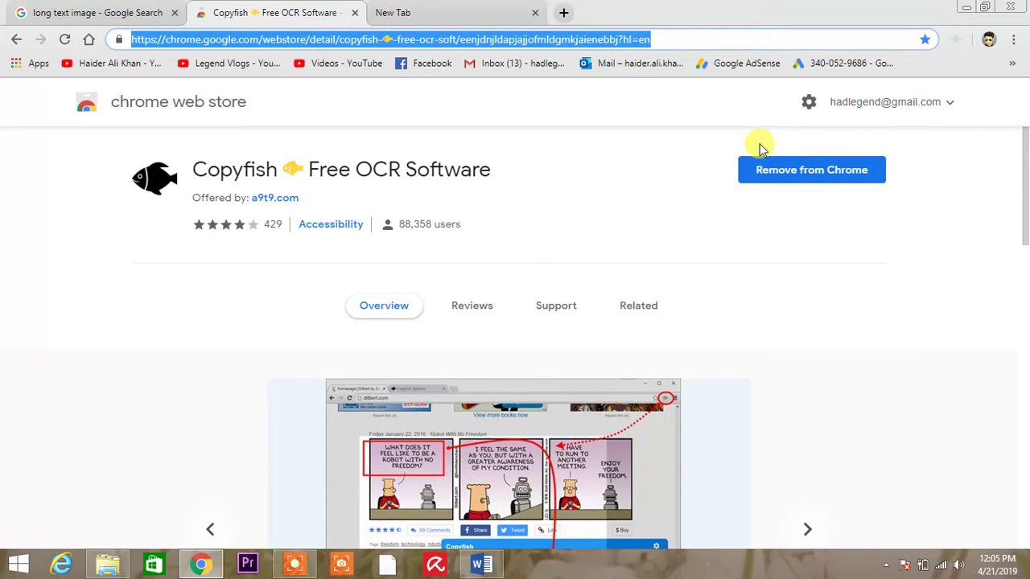
drag(1023, 214, 993, 177)
click(490, 10)
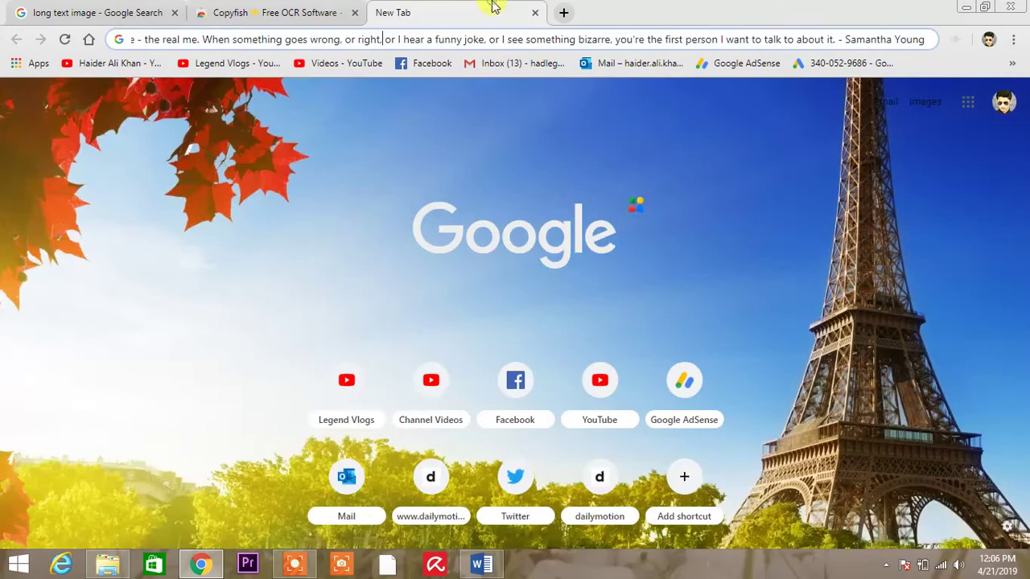
click(322, 10)
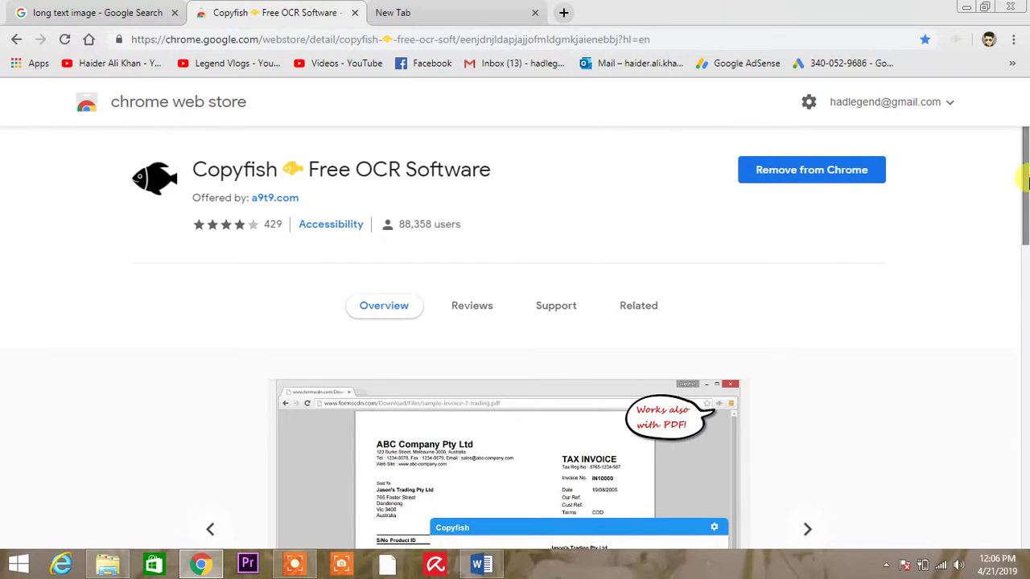
scroll(1023, 215, down, 2)
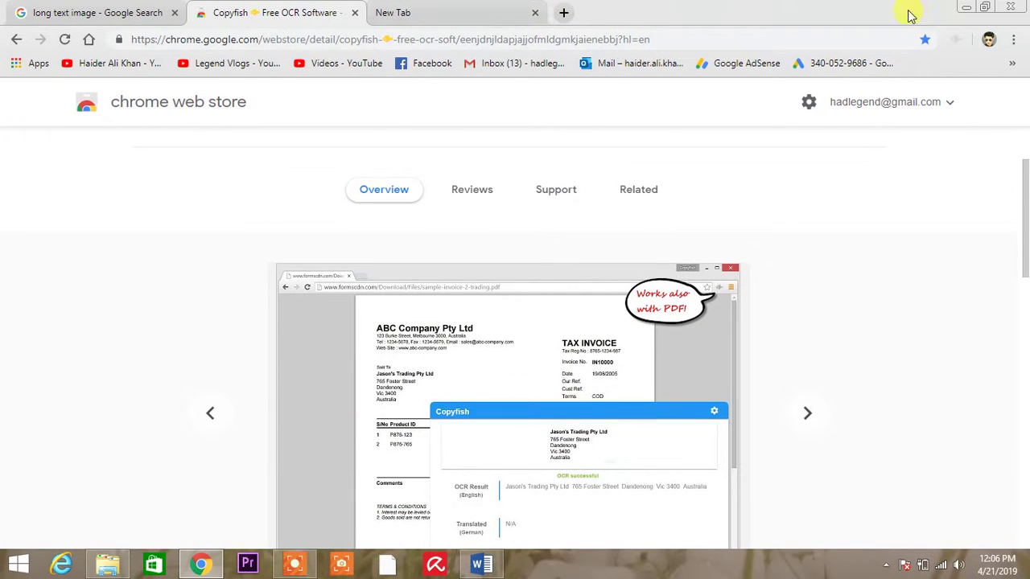
click(294, 563)
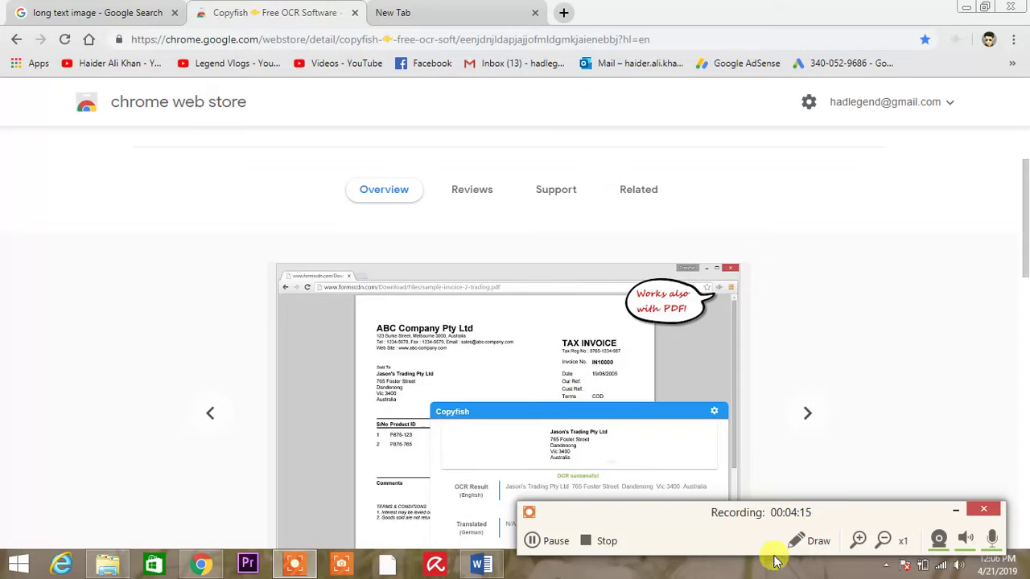
Open the bookmarked Legend Vlogs YouTube channel in the new tab and look through its video sections
click(424, 10)
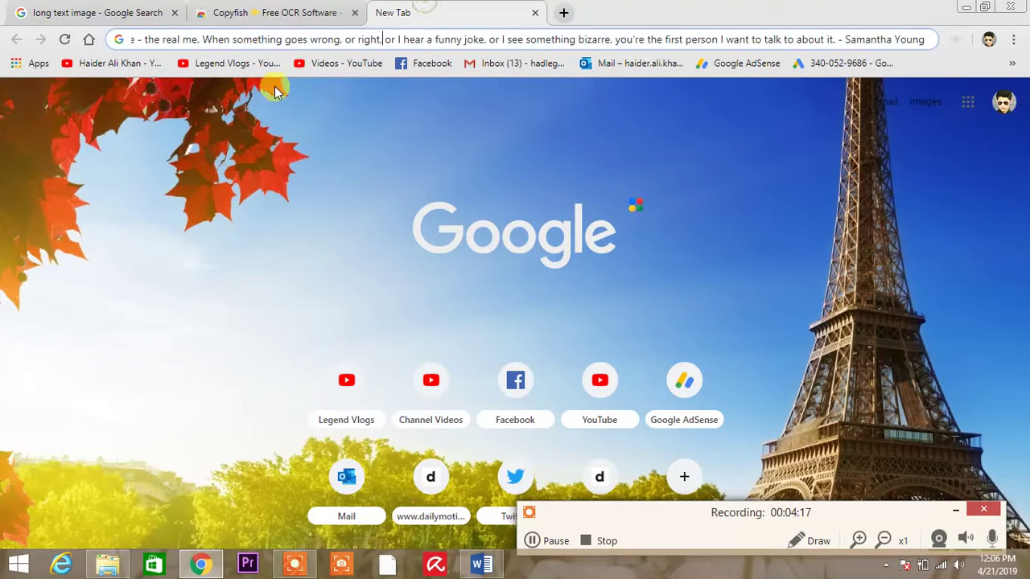
click(241, 64)
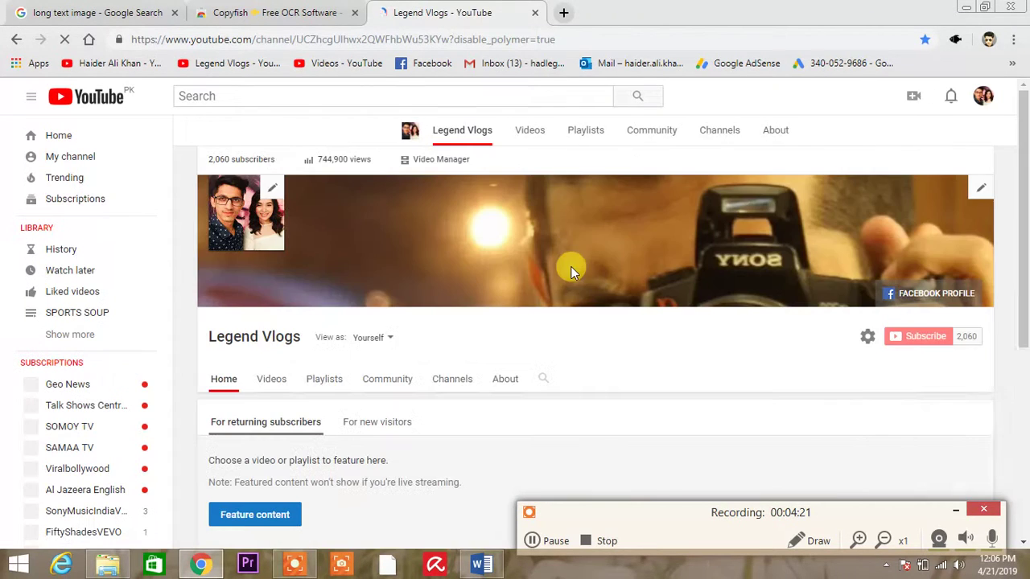
scroll(571, 267, down, 1)
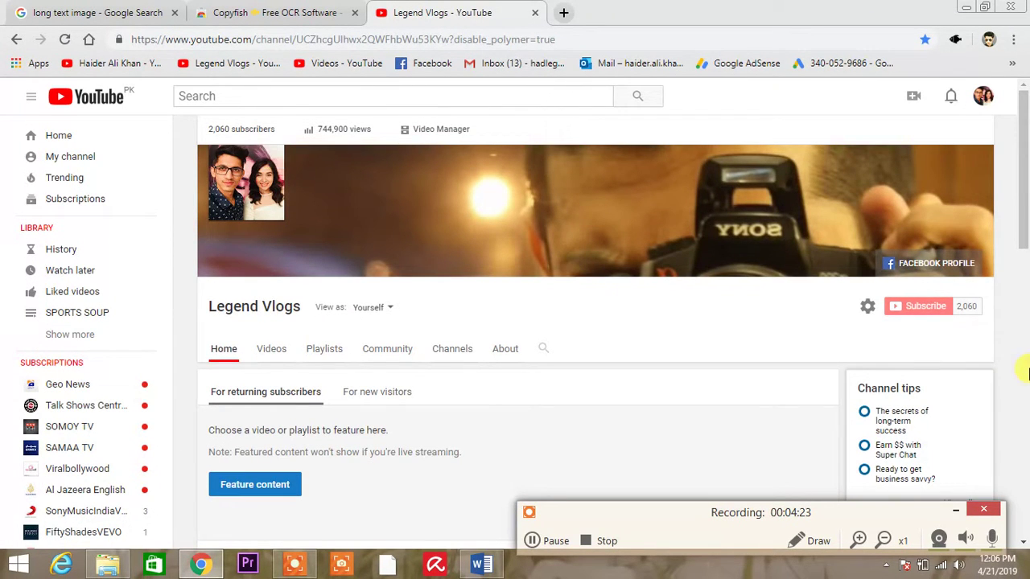
drag(1023, 230, 1025, 354)
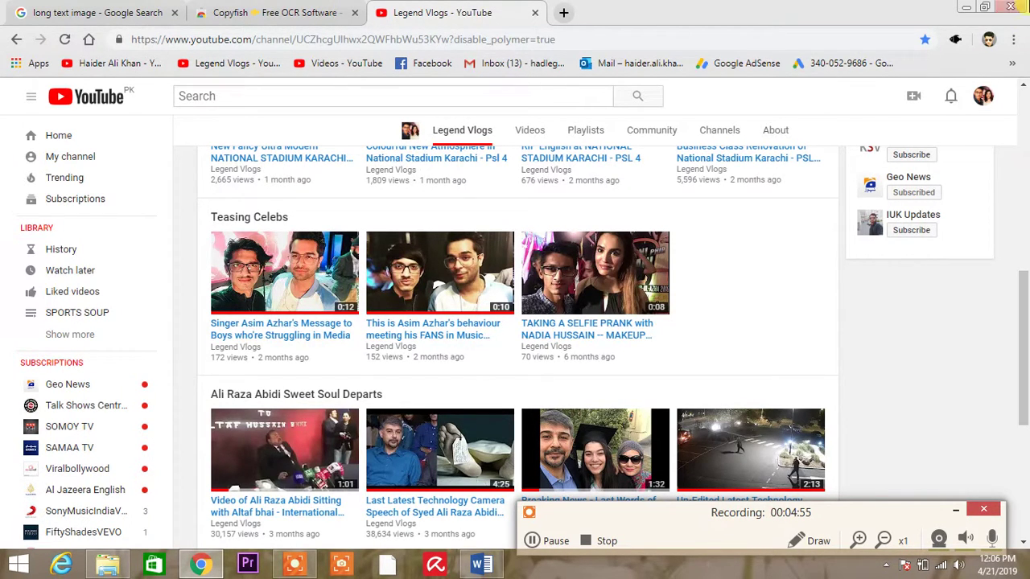
scroll(923, 334, up, 8)
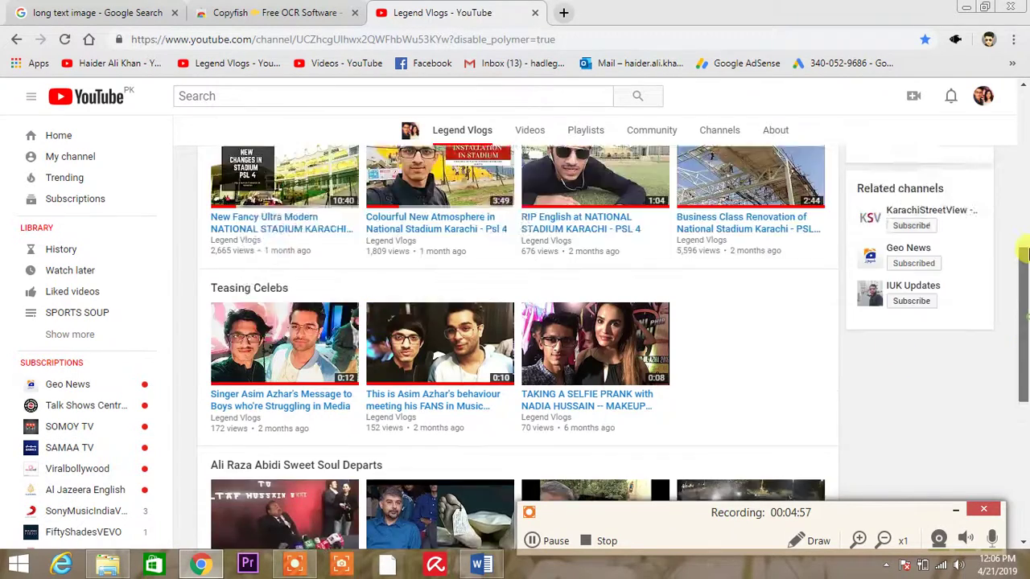